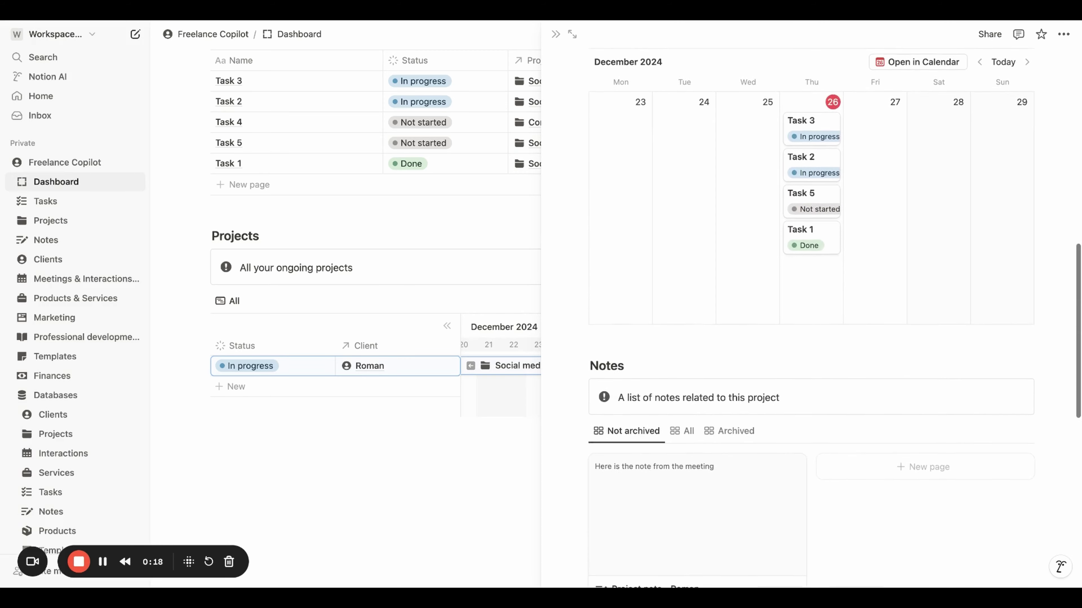
Step: Review the notes, invoices and income sections of the open project page, and close its preview
{"action": "scroll", "coordinate": [811, 320], "scroll_direction": "down", "scroll_amount": 3}
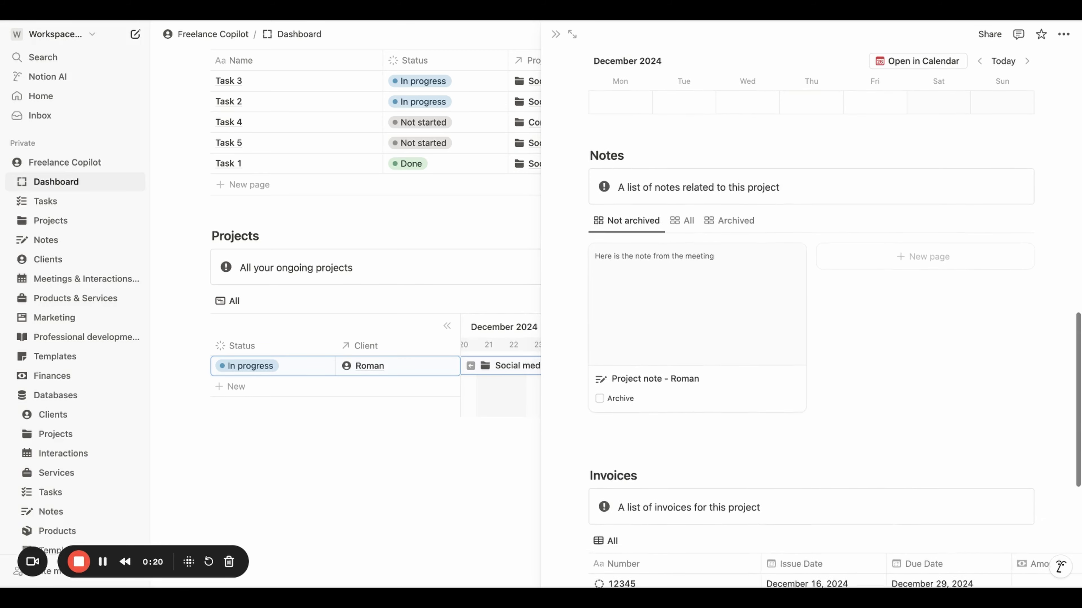
{"action": "scroll", "coordinate": [766, 272], "scroll_direction": "down", "scroll_amount": 5}
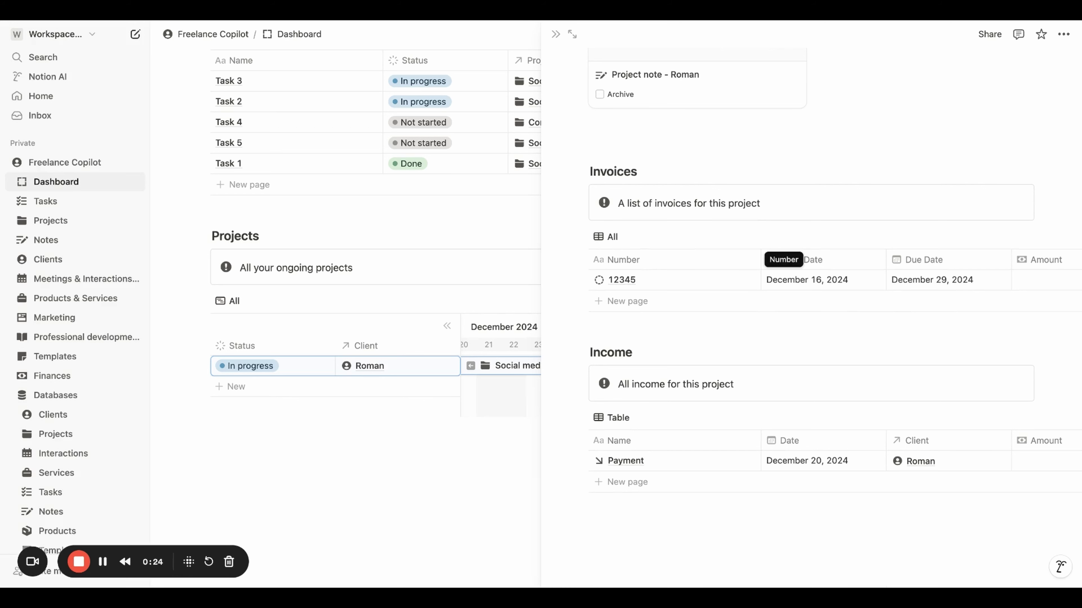
{"action": "left_click", "coordinate": [556, 37]}
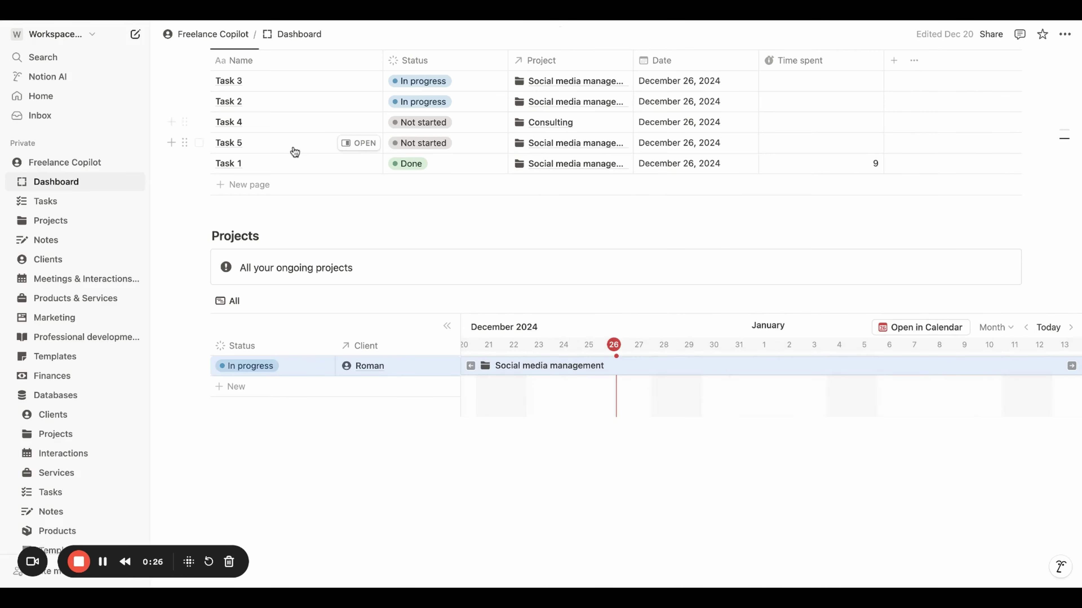
Step: Open the Tasks page and look through its Not started, In progress and Completed views
{"action": "left_click", "coordinate": [62, 207]}
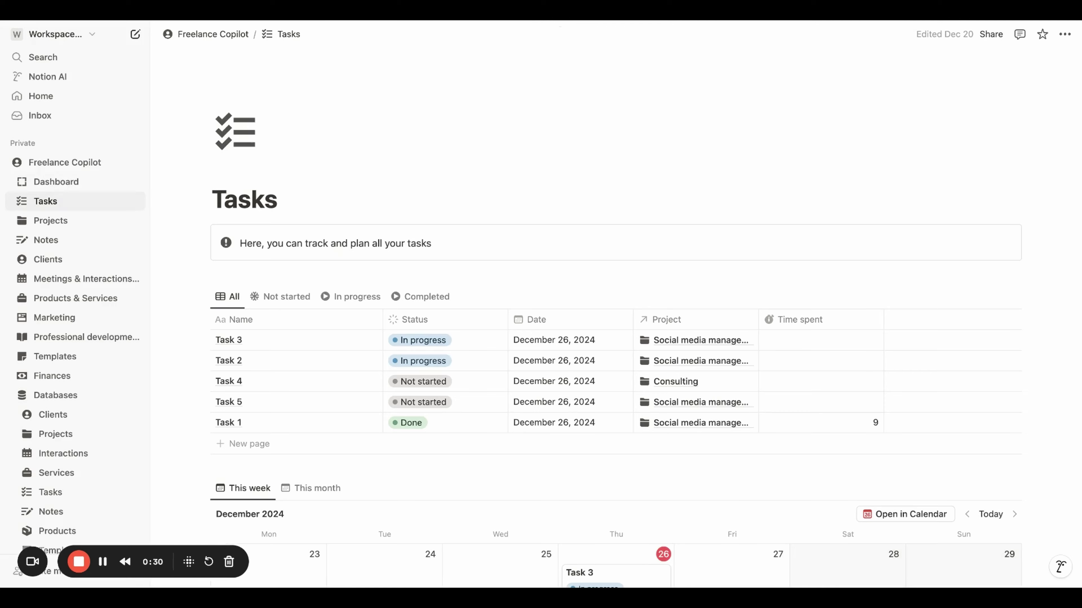
{"action": "scroll", "coordinate": [343, 161], "scroll_direction": "down", "scroll_amount": 5}
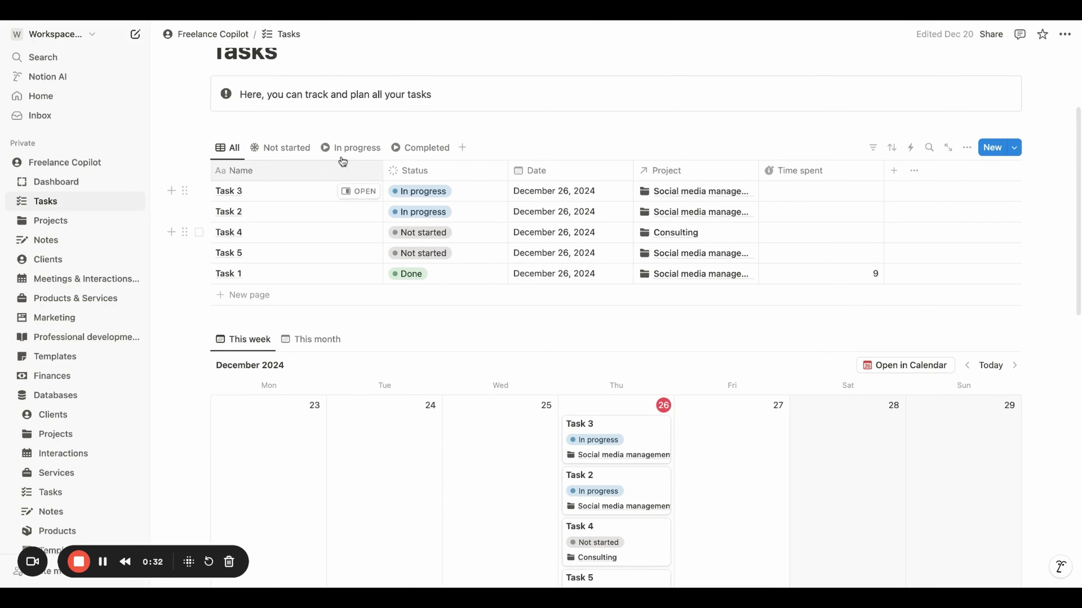
{"action": "left_click", "coordinate": [289, 149]}
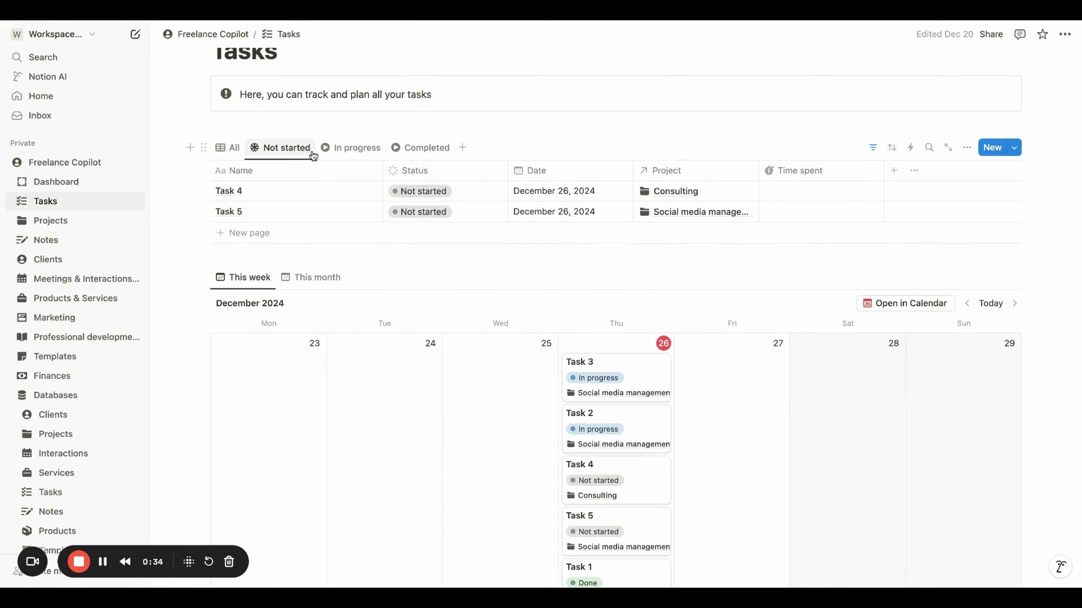
{"action": "left_click", "coordinate": [346, 148]}
{"action": "left_click", "coordinate": [405, 149]}
Step: Reschedule Task 4 and Task 5 to Friday, December 27 in the This week calendar
{"action": "scroll", "coordinate": [407, 149], "scroll_direction": "down", "scroll_amount": 4}
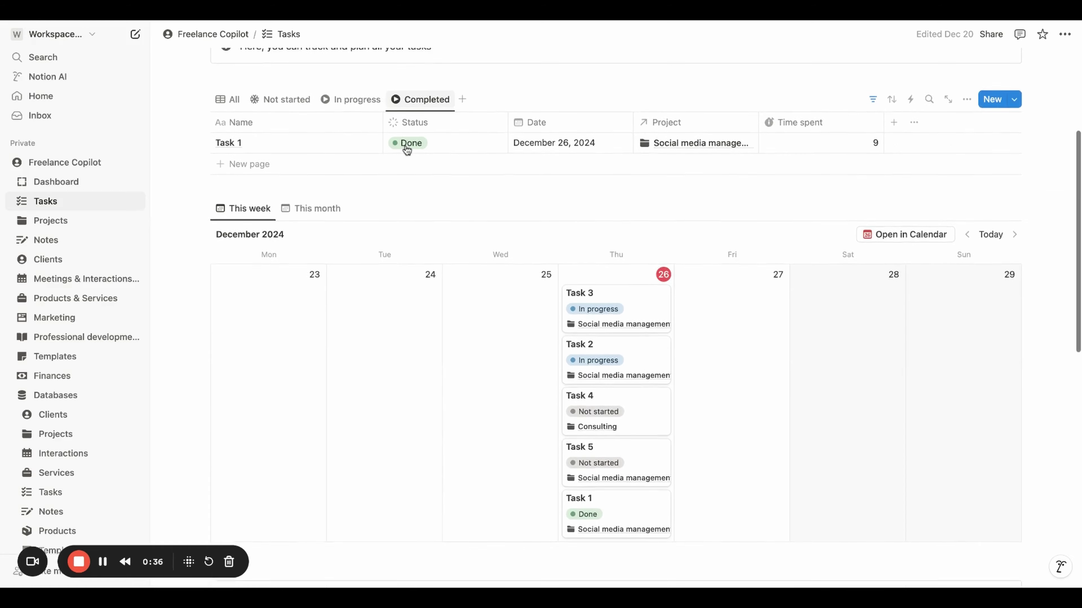
{"action": "left_click_drag", "start_coordinate": [631, 328], "coordinate": [741, 256]}
{"action": "left_click_drag", "start_coordinate": [640, 315], "coordinate": [730, 294]}
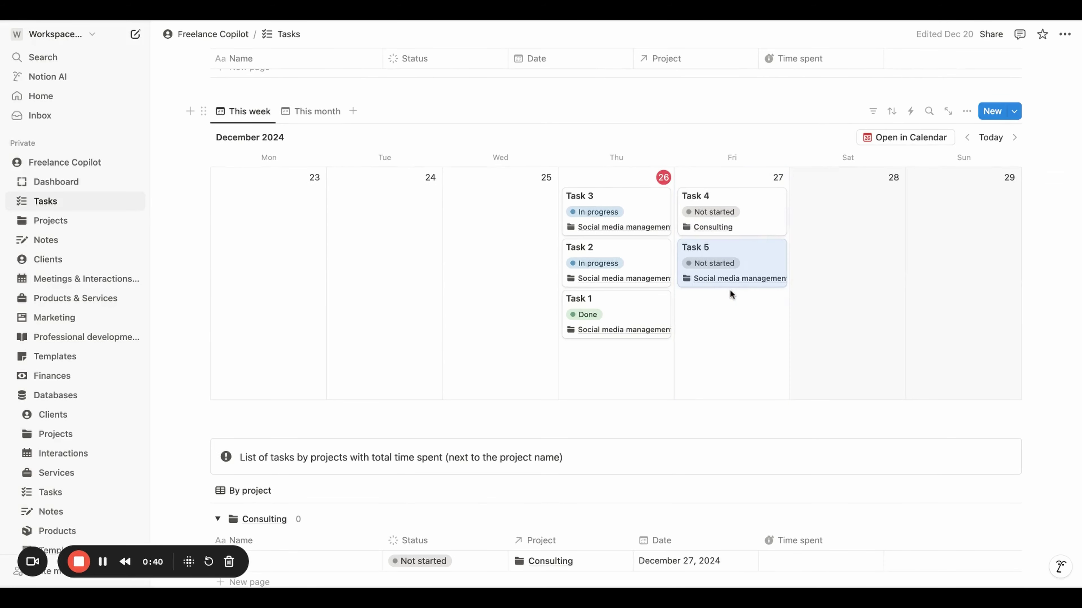
Step: Review the By project list of tasks with the total time spent per project
{"action": "scroll", "coordinate": [729, 289], "scroll_direction": "down", "scroll_amount": 4}
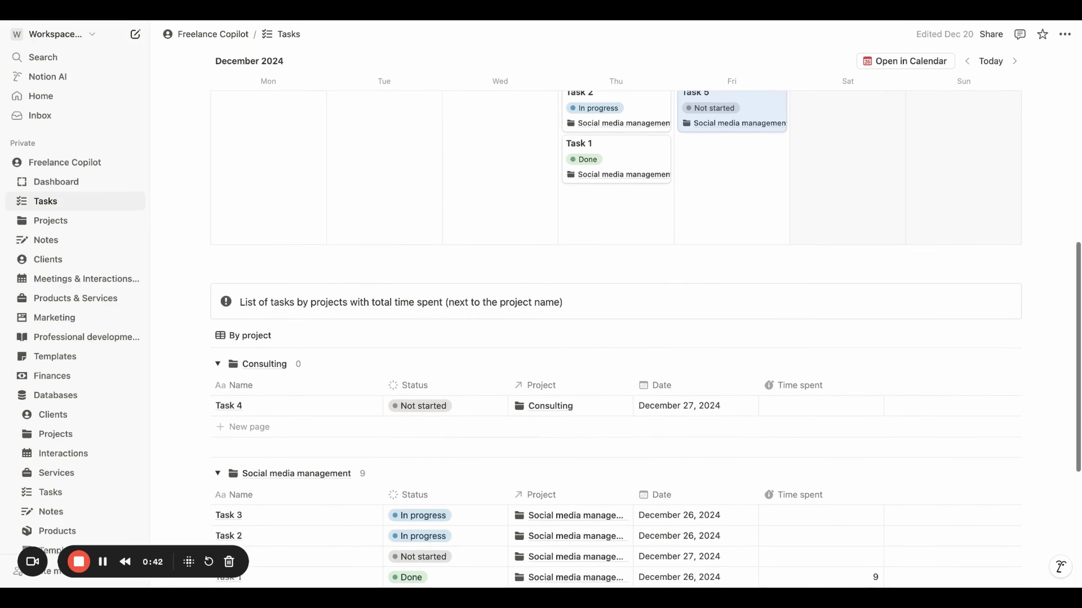
{"action": "scroll", "coordinate": [729, 289], "scroll_direction": "down", "scroll_amount": 5}
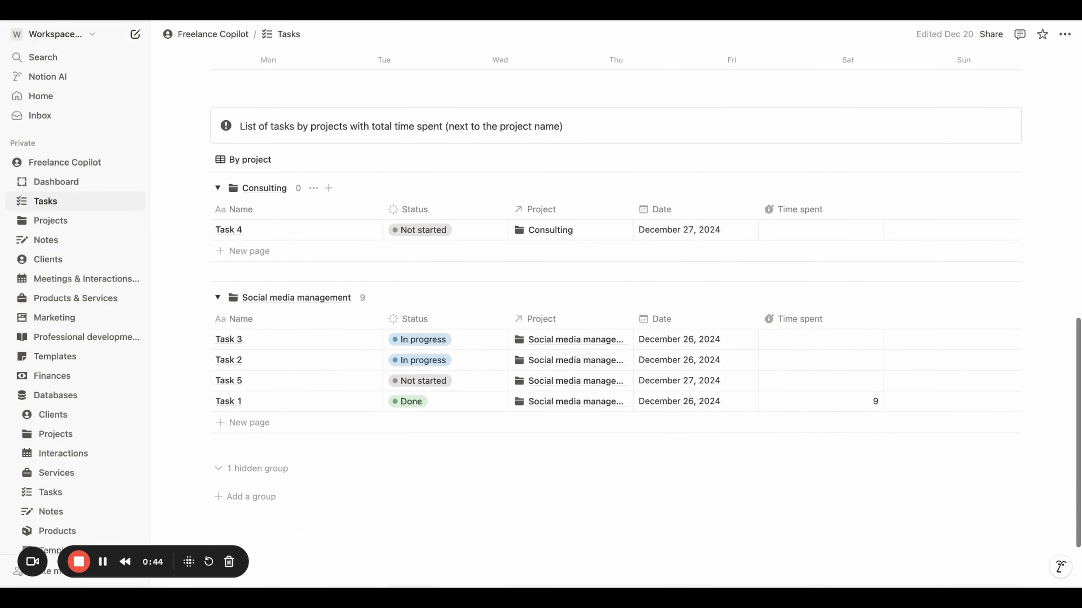
{"action": "scroll", "coordinate": [167, 241], "scroll_direction": "up", "scroll_amount": 2}
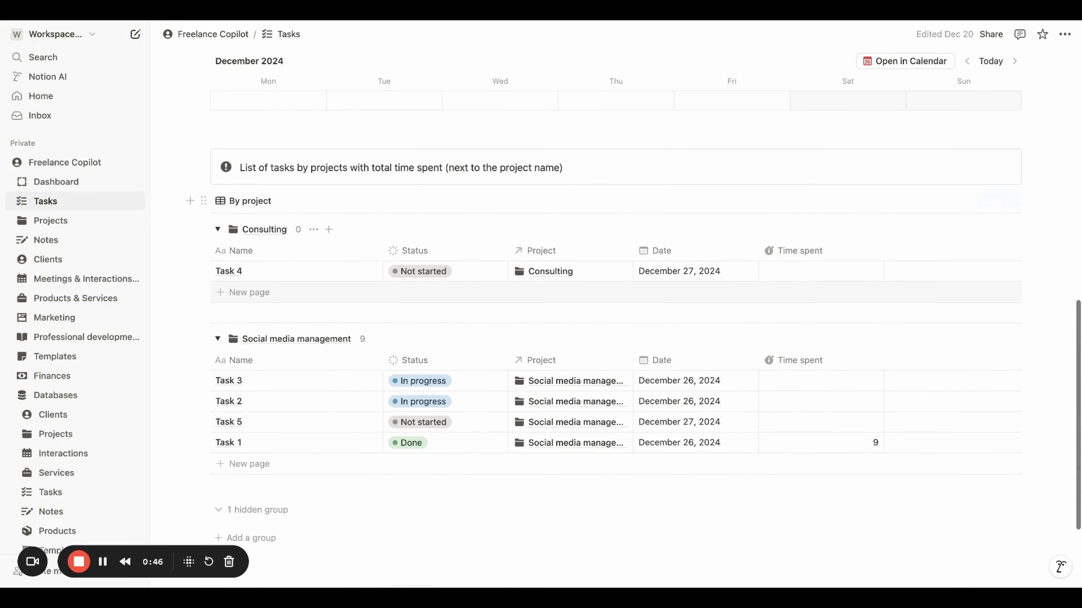
Step: Open the Projects page and look through its Not started and In progress views and the timeline
{"action": "left_click", "coordinate": [98, 225]}
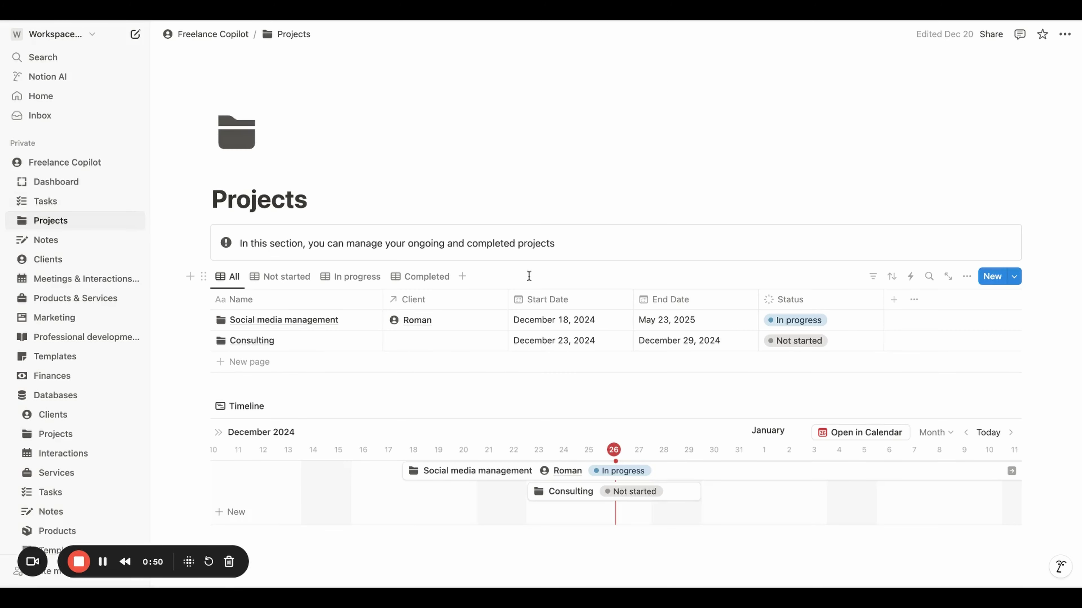
{"action": "scroll", "coordinate": [529, 276], "scroll_direction": "down", "scroll_amount": 1}
{"action": "left_click", "coordinate": [283, 238]}
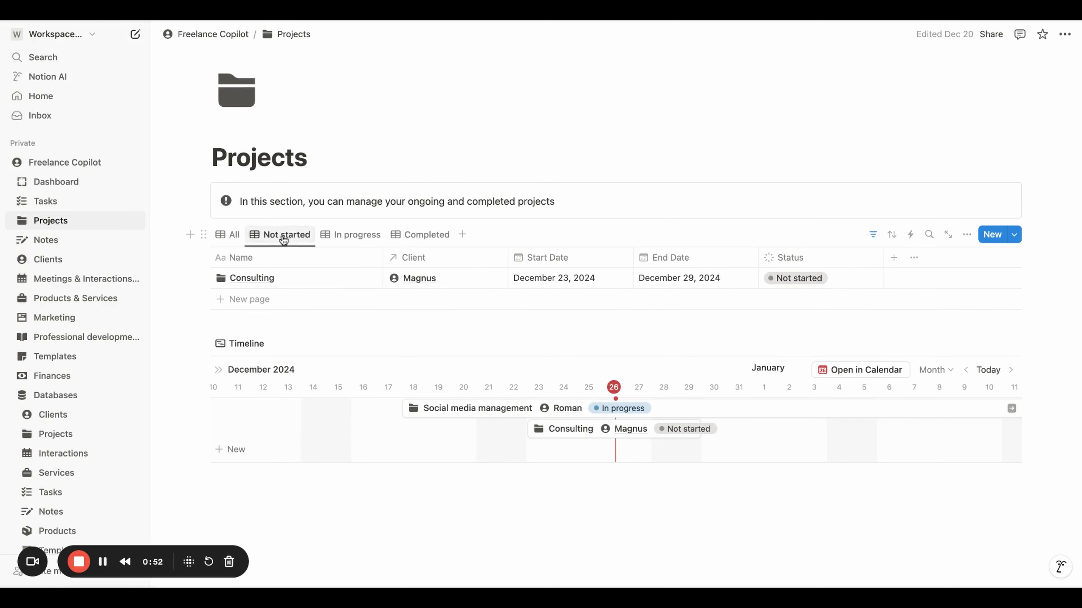
{"action": "left_click", "coordinate": [350, 235]}
{"action": "scroll", "coordinate": [350, 239], "scroll_direction": "down", "scroll_amount": 1}
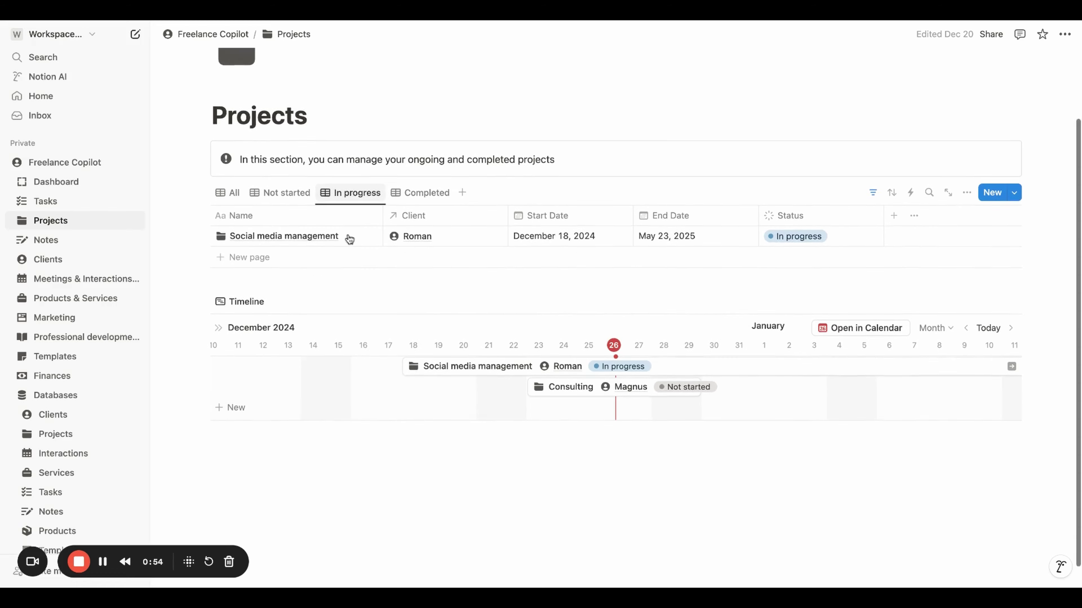
{"action": "scroll", "coordinate": [350, 239], "scroll_direction": "down", "scroll_amount": 1}
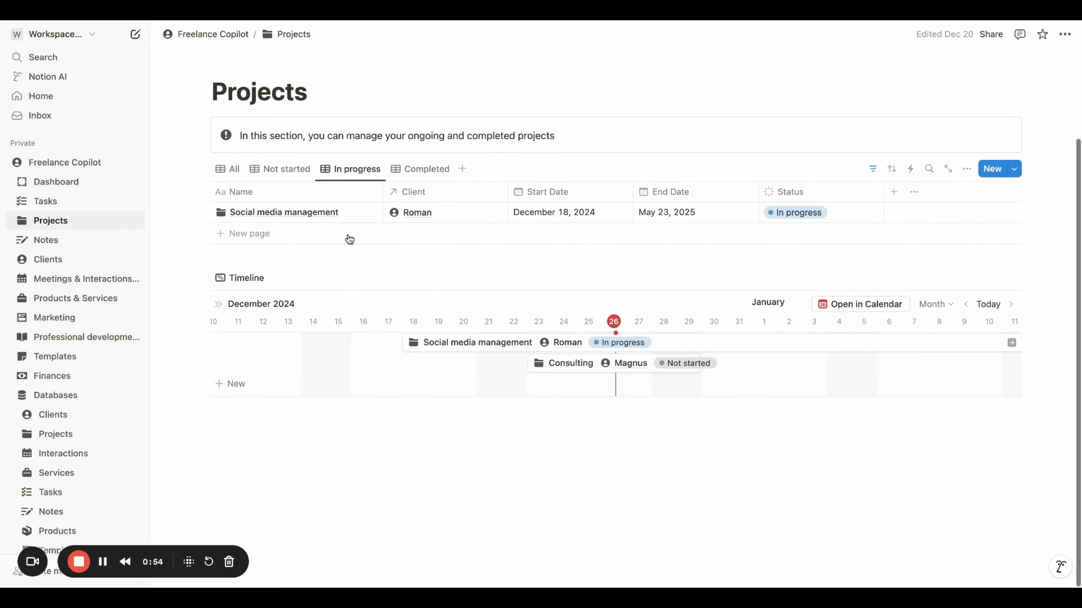
Step: Open the Social media management project from the timeline, review its properties, tasks, calendar, notes, invoices and income, and close it
{"action": "left_click", "coordinate": [701, 348]}
{"action": "scroll", "coordinate": [701, 348], "scroll_direction": "down", "scroll_amount": 2}
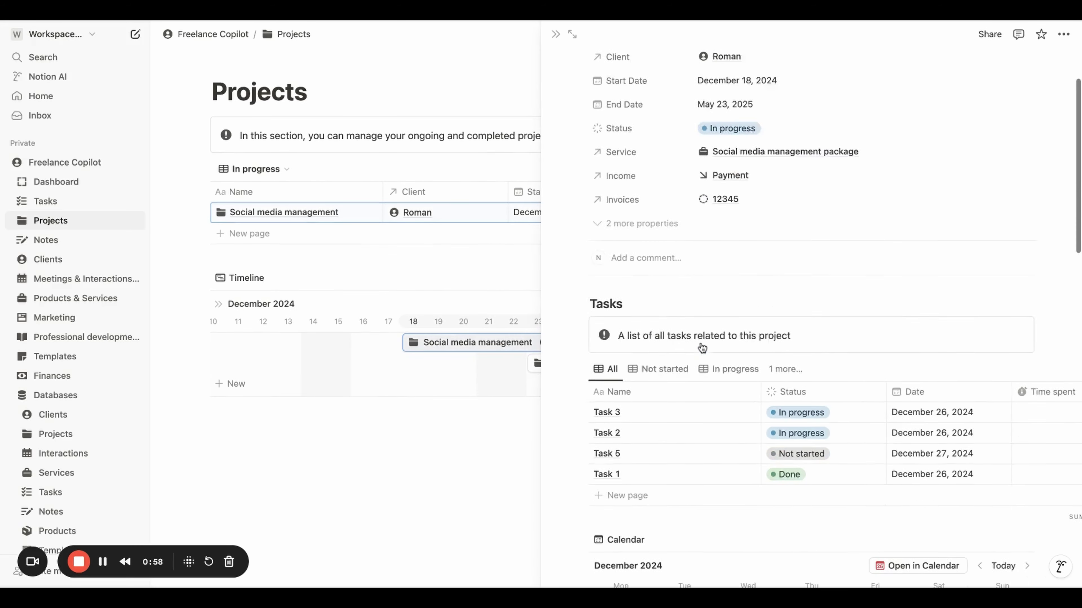
{"action": "scroll", "coordinate": [702, 348], "scroll_direction": "down", "scroll_amount": 2}
{"action": "scroll", "coordinate": [701, 348], "scroll_direction": "down", "scroll_amount": 3}
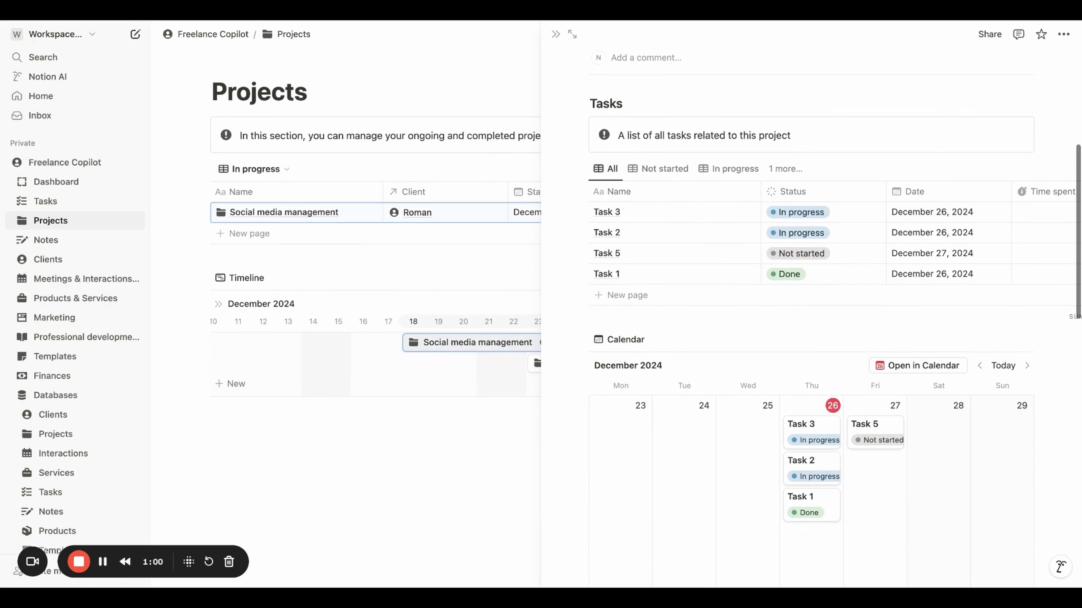
{"action": "scroll", "coordinate": [809, 319], "scroll_direction": "down", "scroll_amount": 7}
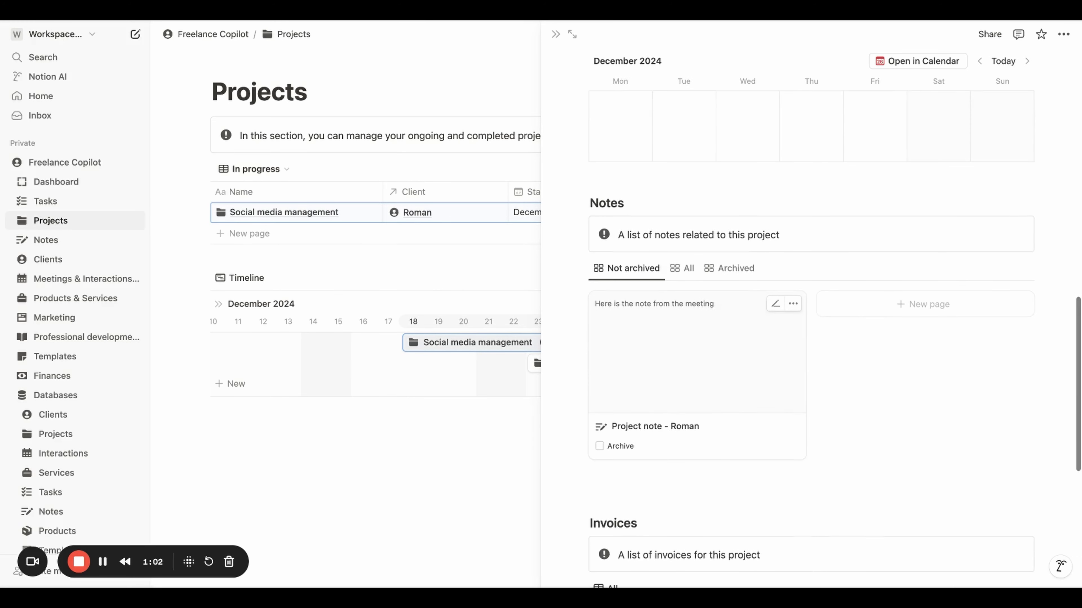
{"action": "scroll", "coordinate": [809, 319], "scroll_direction": "down", "scroll_amount": 8}
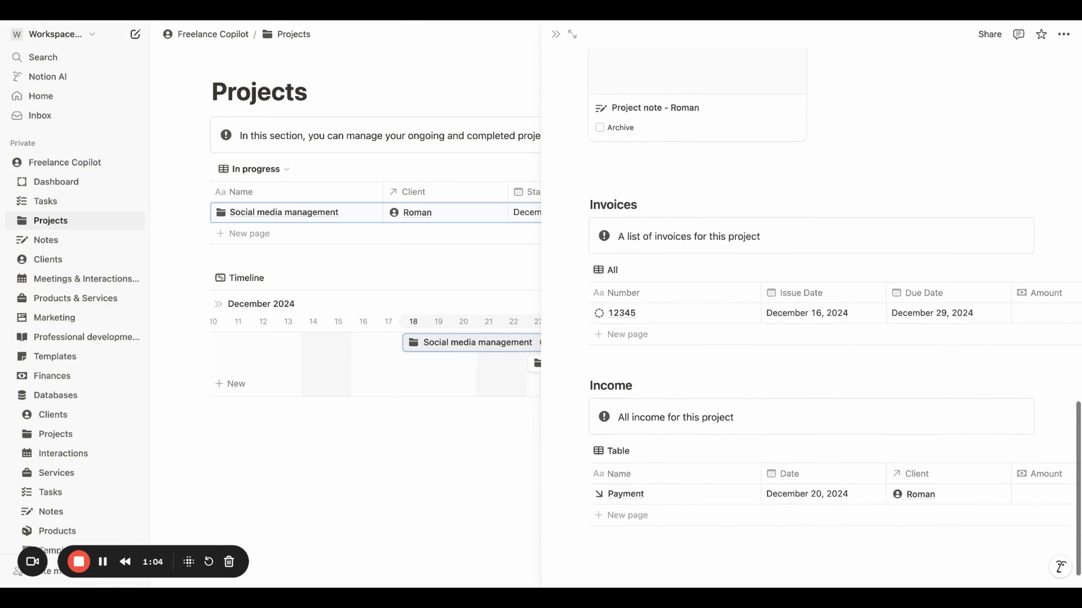
{"action": "scroll", "coordinate": [583, 84], "scroll_direction": "down", "scroll_amount": 1}
{"action": "left_click", "coordinate": [556, 34]}
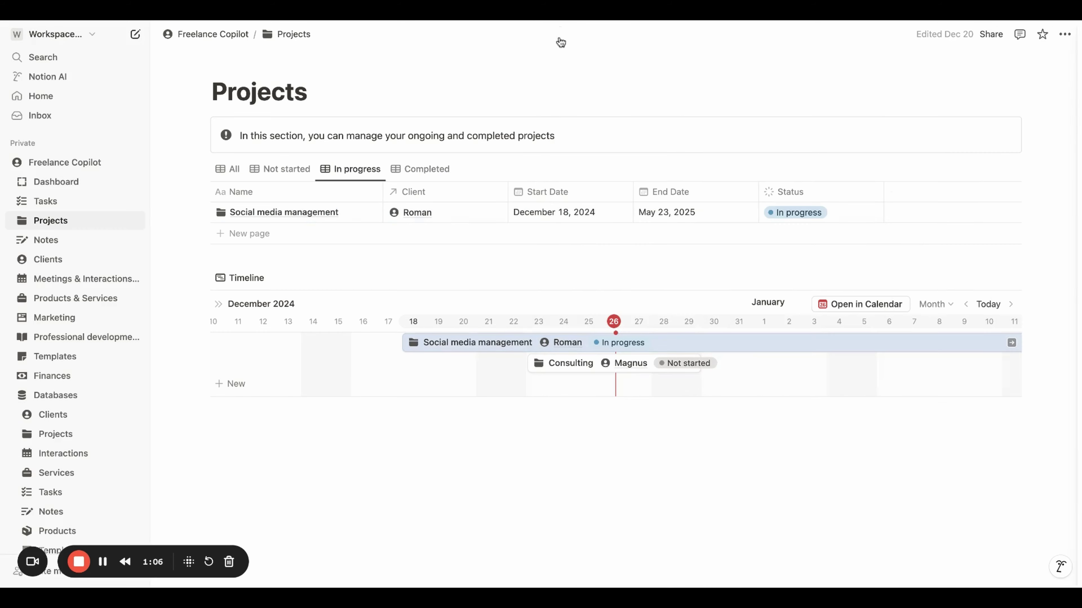
Step: Open the Notes page, view the meeting note's properties and content, and close the note
{"action": "left_click", "coordinate": [77, 242]}
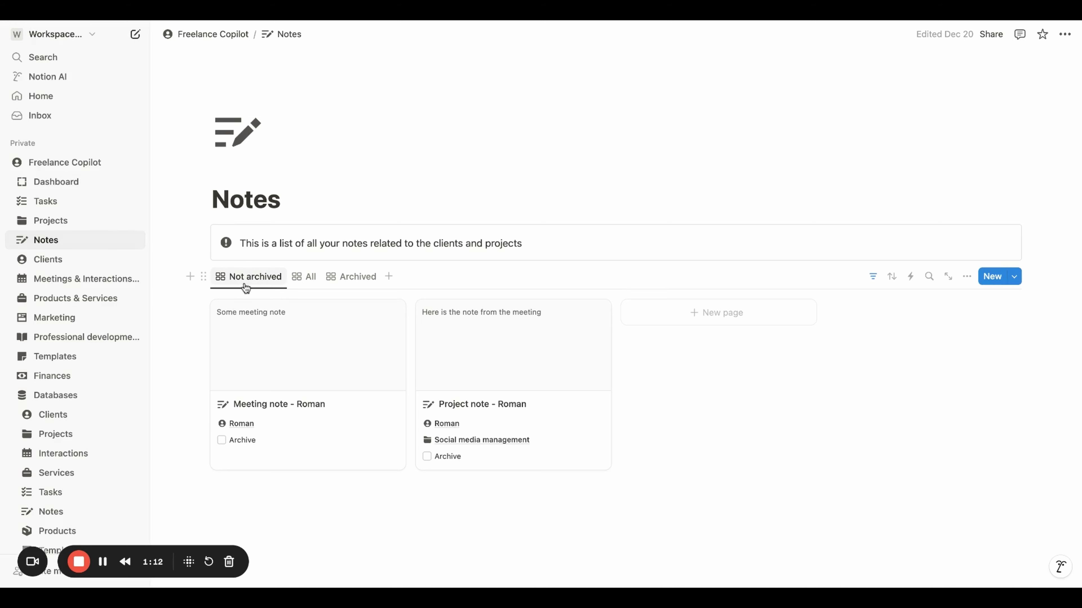
{"action": "left_click", "coordinate": [317, 374]}
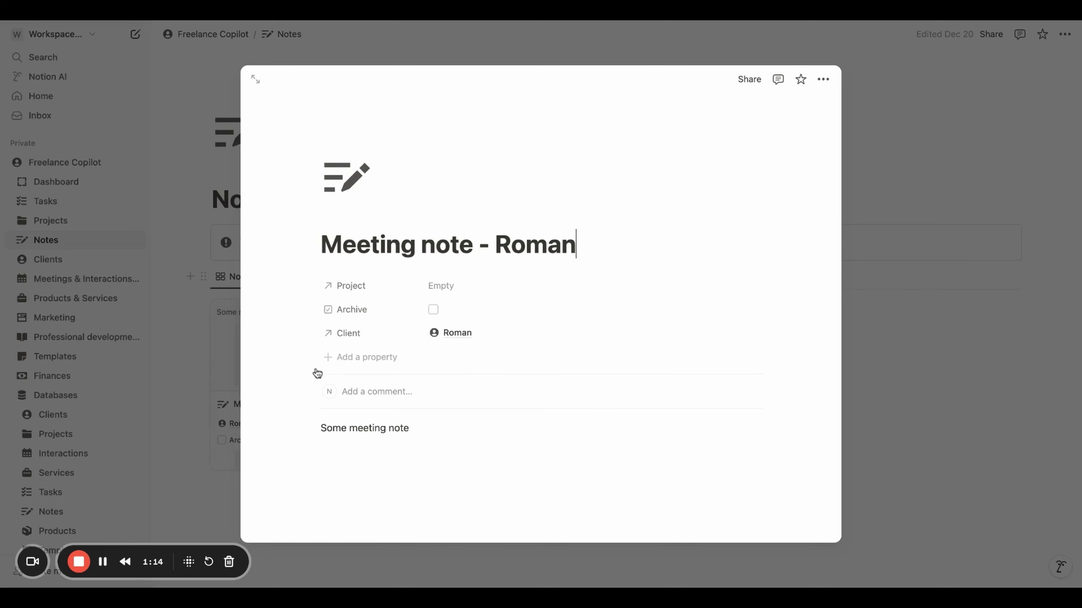
{"action": "scroll", "coordinate": [508, 371], "scroll_direction": "down", "scroll_amount": 2}
{"action": "scroll", "coordinate": [507, 370], "scroll_direction": "up", "scroll_amount": 2}
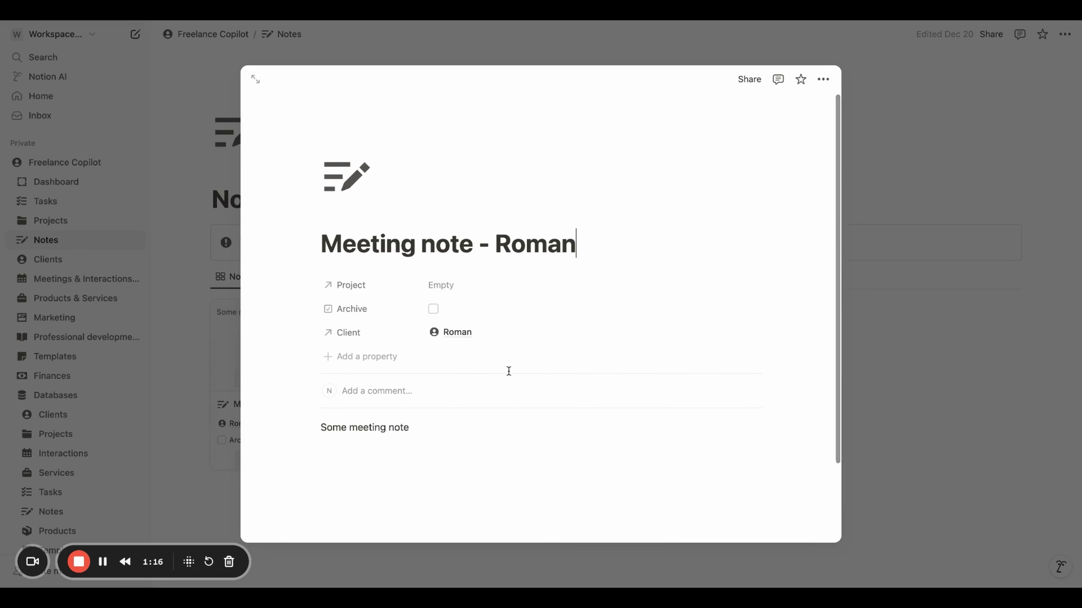
{"action": "left_click", "coordinate": [871, 326]}
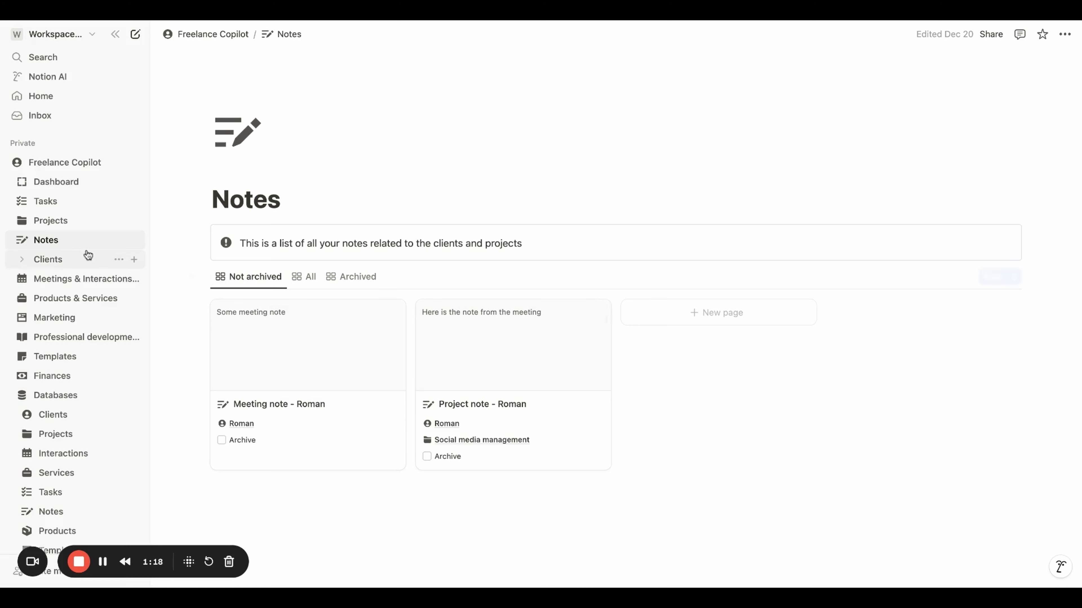
Step: On the Clients page, open the client with status Won and review the contact properties and related projects
{"action": "left_click", "coordinate": [73, 265]}
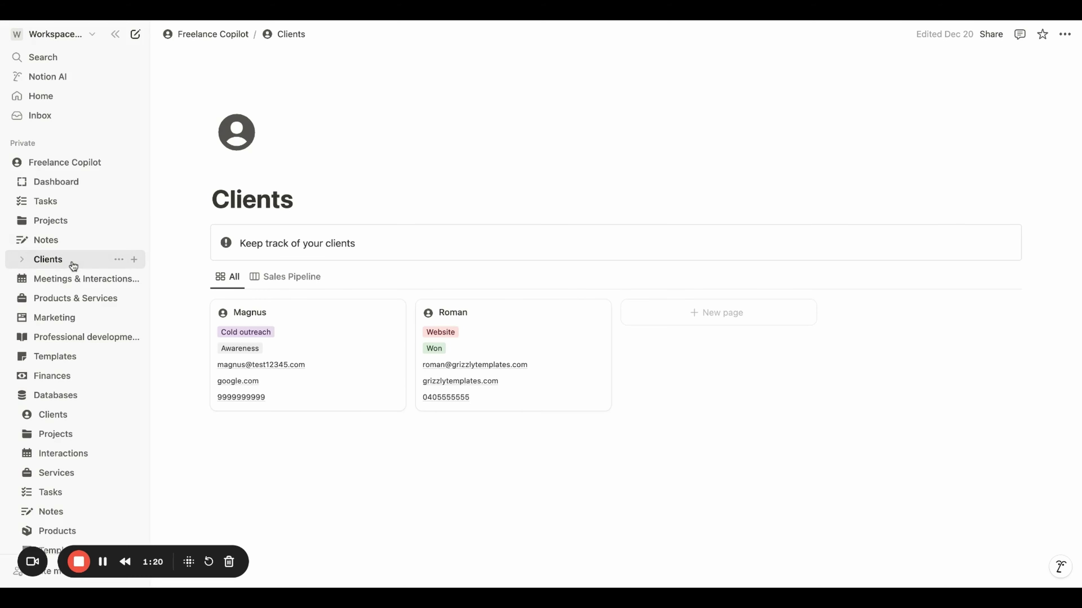
{"action": "left_click", "coordinate": [527, 334]}
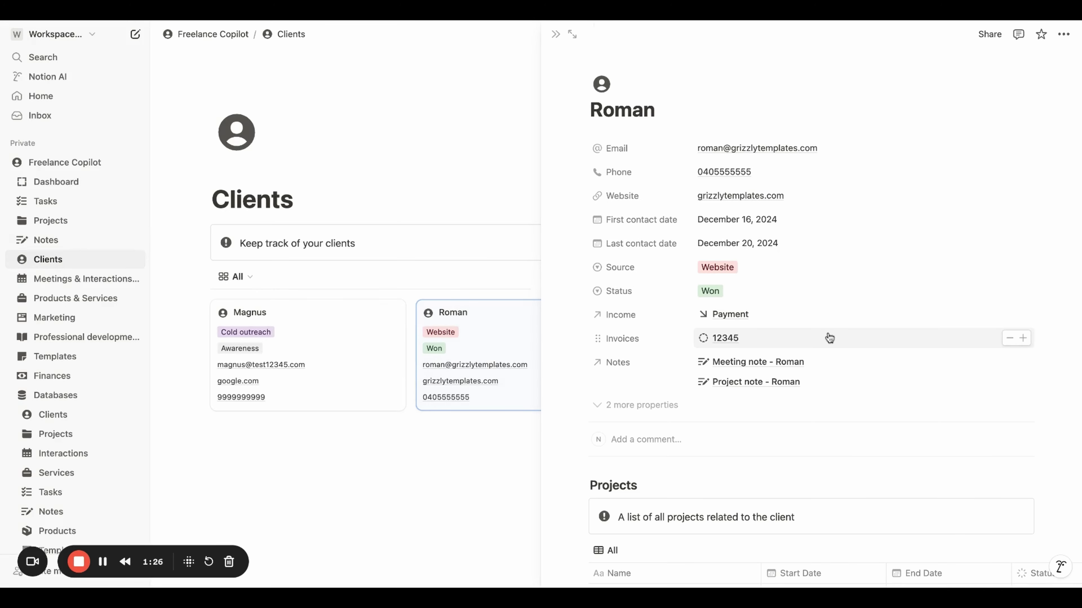
{"action": "scroll", "coordinate": [829, 338], "scroll_direction": "down", "scroll_amount": 5}
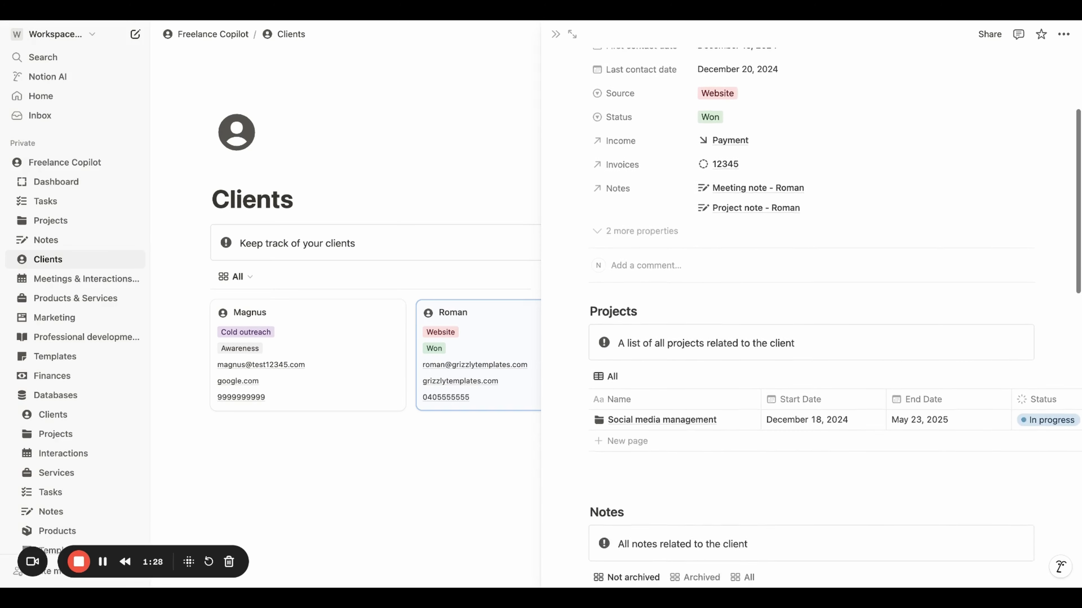
{"action": "scroll", "coordinate": [878, 301], "scroll_direction": "down", "scroll_amount": 3}
{"action": "scroll", "coordinate": [879, 302], "scroll_direction": "right", "scroll_amount": 3}
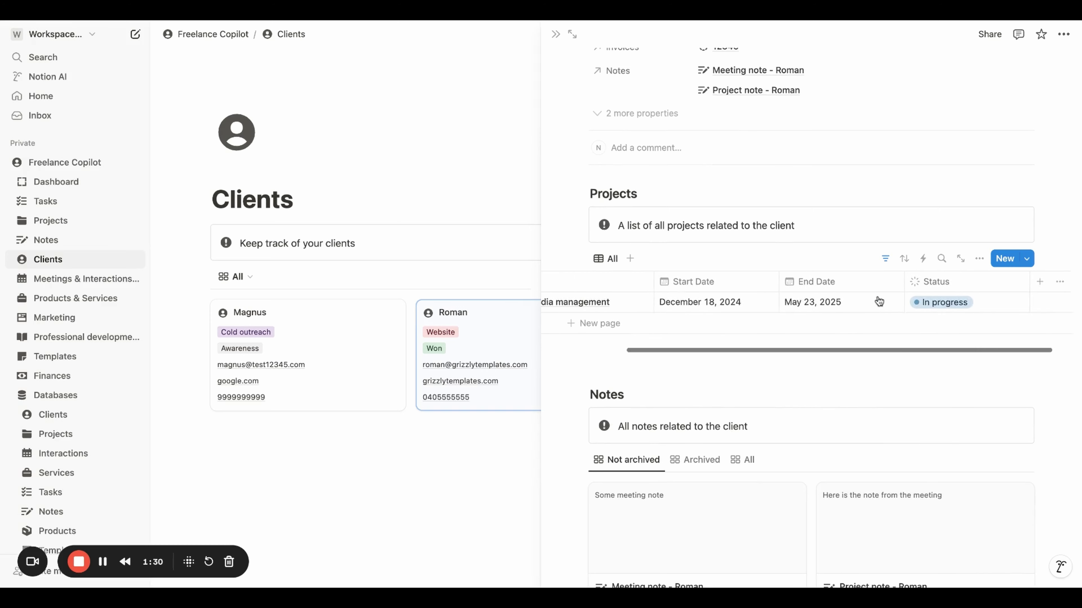
{"action": "scroll", "coordinate": [878, 302], "scroll_direction": "right", "scroll_amount": 1}
Step: Review the client's notes, interactions, invoices and income, and close the client record
{"action": "scroll", "coordinate": [879, 302], "scroll_direction": "down", "scroll_amount": 6}
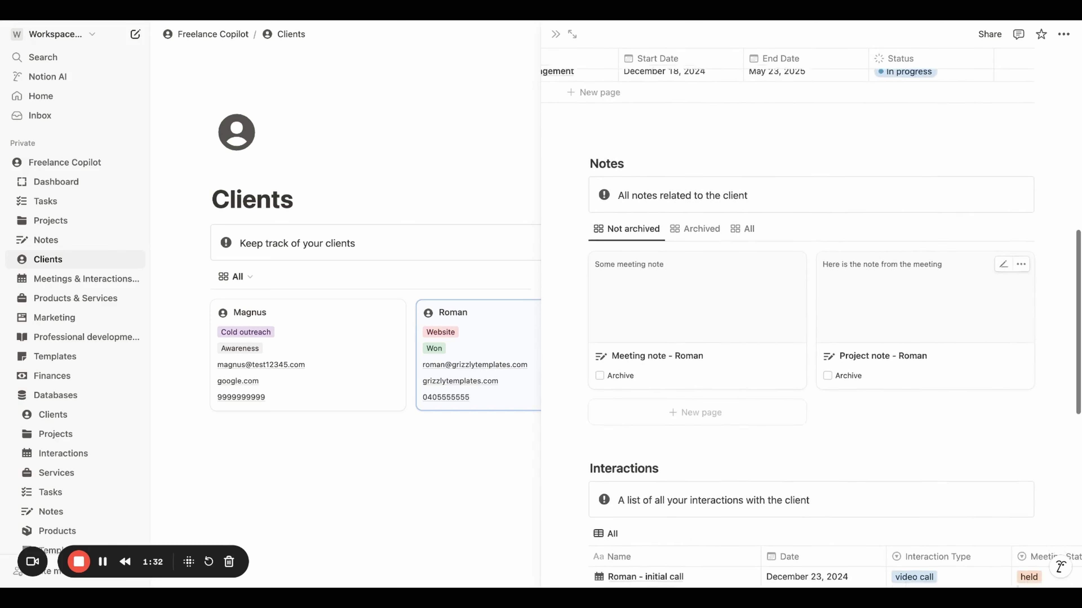
{"action": "scroll", "coordinate": [879, 301], "scroll_direction": "down", "scroll_amount": 5}
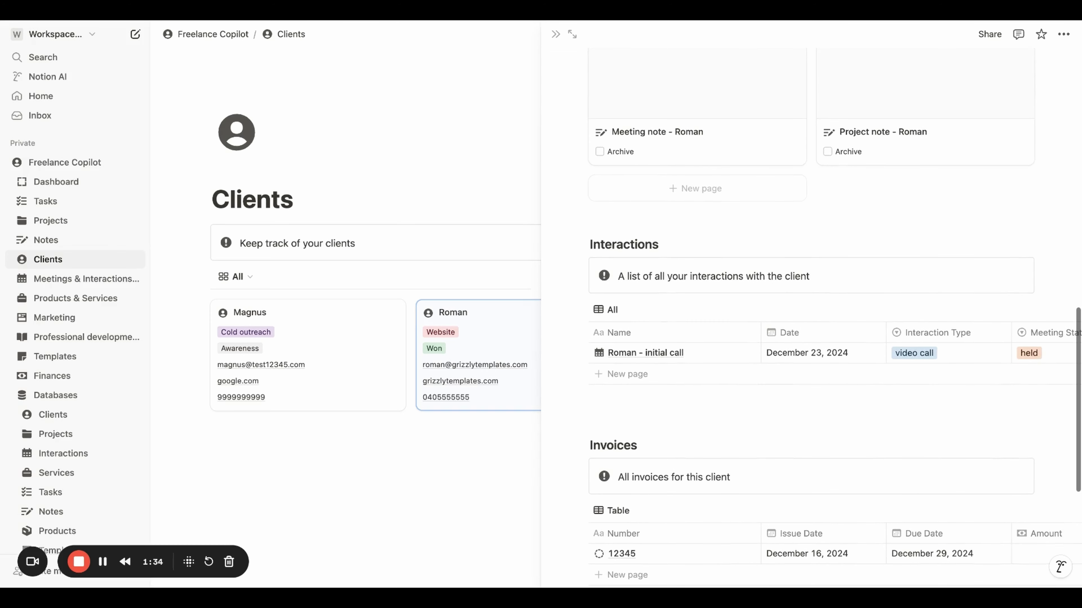
{"action": "scroll", "coordinate": [914, 339], "scroll_direction": "right", "scroll_amount": 4}
{"action": "scroll", "coordinate": [915, 340], "scroll_direction": "down", "scroll_amount": 1}
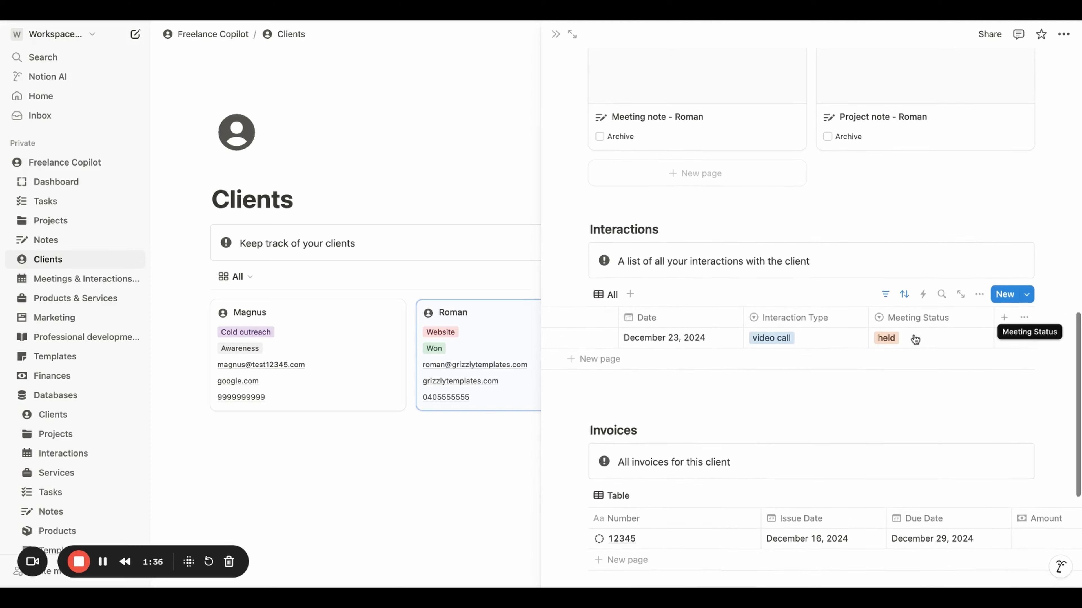
{"action": "scroll", "coordinate": [915, 340], "scroll_direction": "down", "scroll_amount": 6}
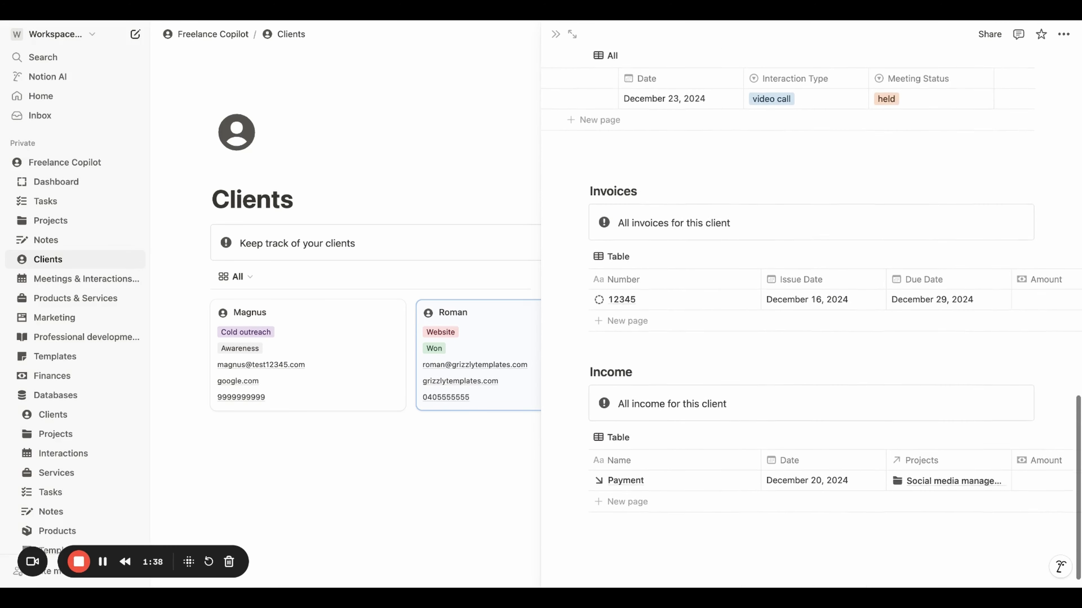
{"action": "scroll", "coordinate": [568, 54], "scroll_direction": "up", "scroll_amount": 1}
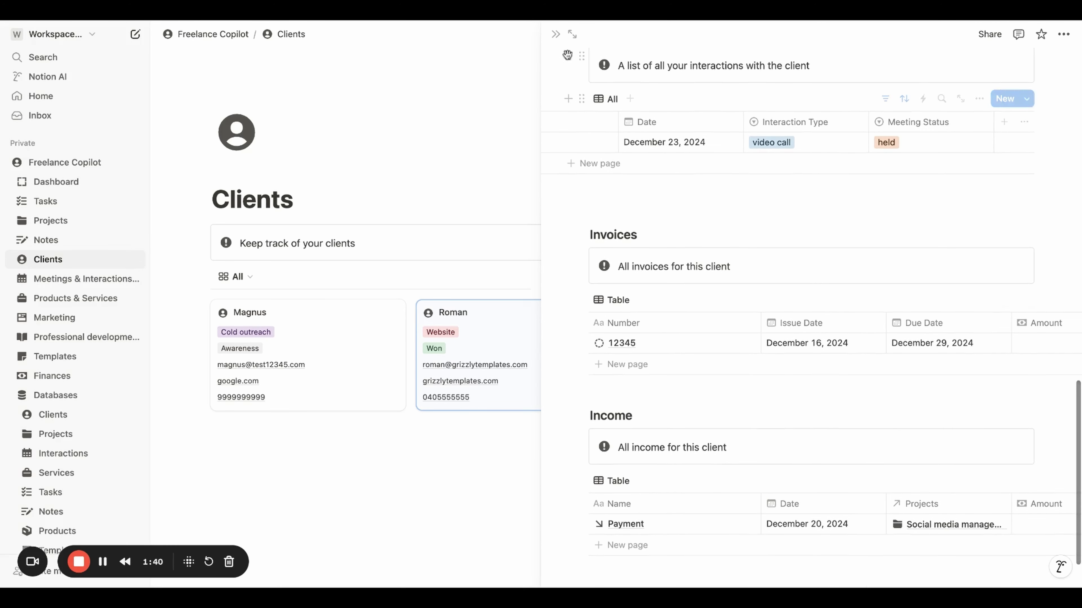
{"action": "left_click", "coordinate": [555, 33]}
Step: Switch the Clients page to the Sales Pipeline view and look over its stages
{"action": "left_click", "coordinate": [298, 279]}
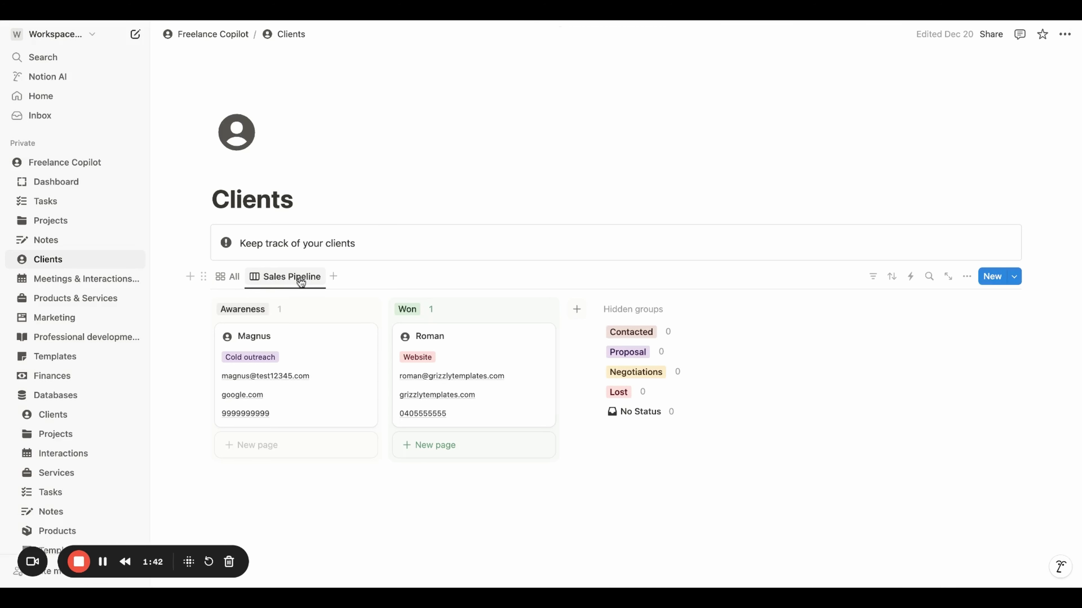
{"action": "scroll", "coordinate": [300, 281], "scroll_direction": "down", "scroll_amount": 1}
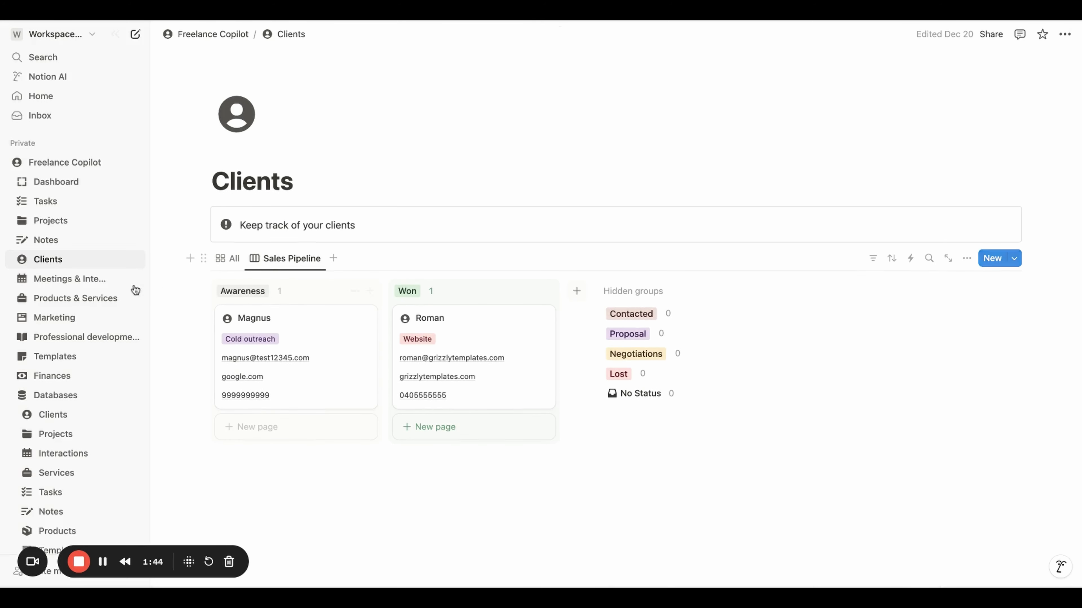
Step: Open the Meetings & Interactions log and view the available meeting status options for the email interaction
{"action": "left_click", "coordinate": [89, 284]}
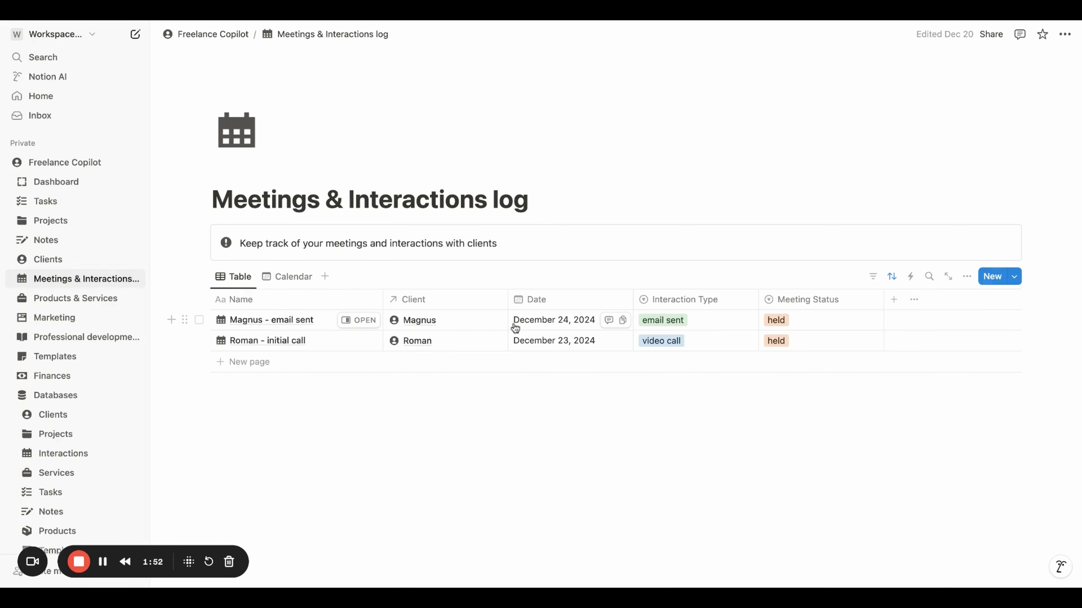
{"action": "left_click", "coordinate": [806, 329]}
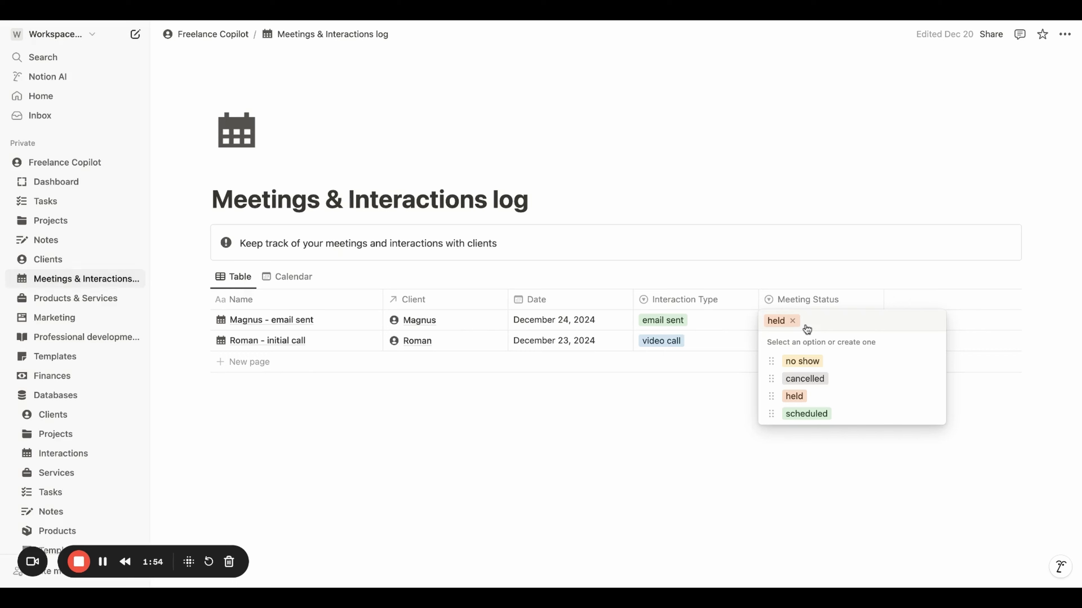
{"action": "left_click", "coordinate": [746, 458]}
Step: In the log's Calendar view, add a meeting on December 26, 2024, titled "New meeting with" plus the client's first name
{"action": "left_click", "coordinate": [293, 277]}
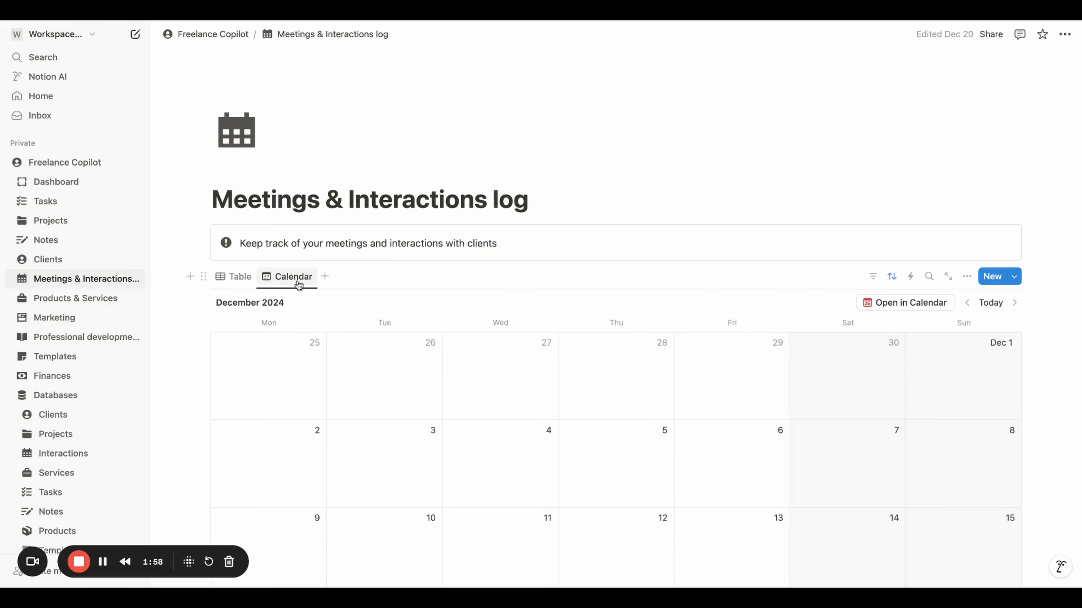
{"action": "scroll", "coordinate": [531, 318], "scroll_direction": "down", "scroll_amount": 6}
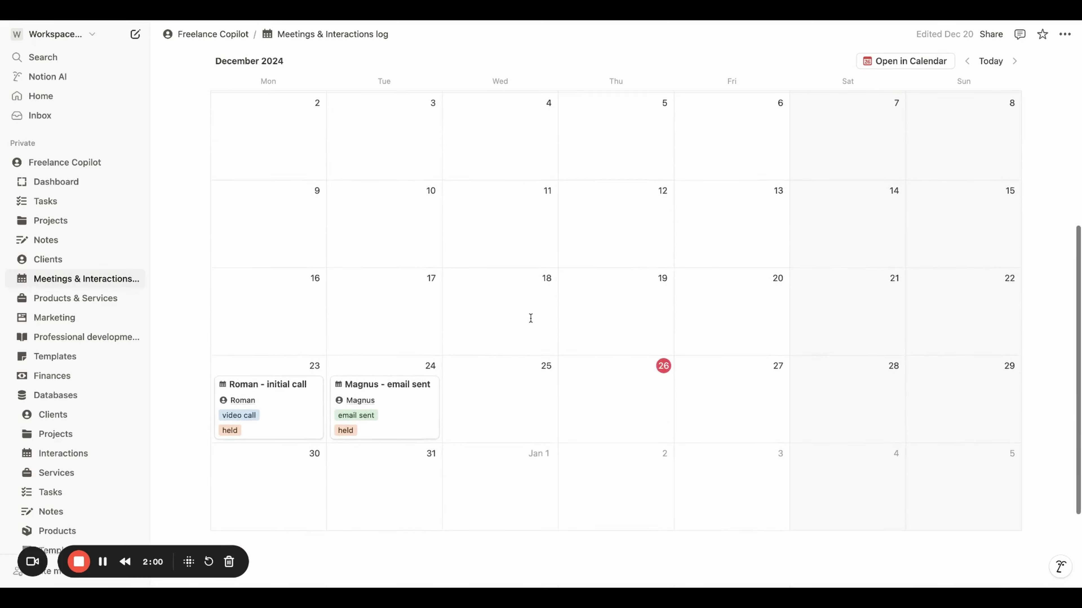
{"action": "scroll", "coordinate": [531, 319], "scroll_direction": "down", "scroll_amount": 2}
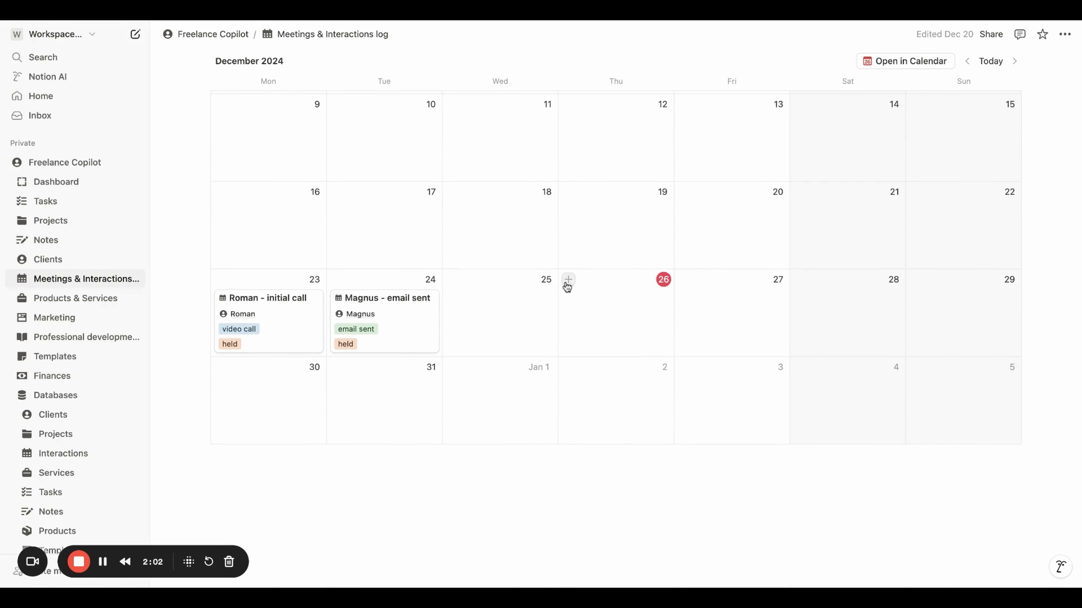
{"action": "left_click", "coordinate": [568, 281]}
{"action": "type", "text": "New meeting with"}
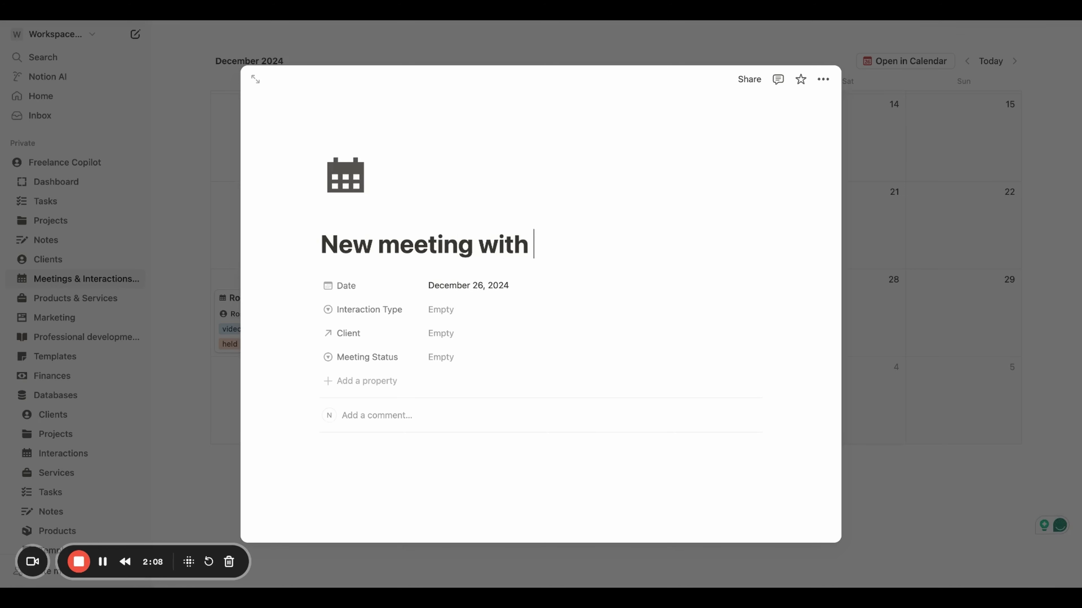
{"action": "type", "text": " Roman"}
Step: Set the new meeting's interaction type to video call and link the client named in its title
{"action": "left_click", "coordinate": [500, 313]}
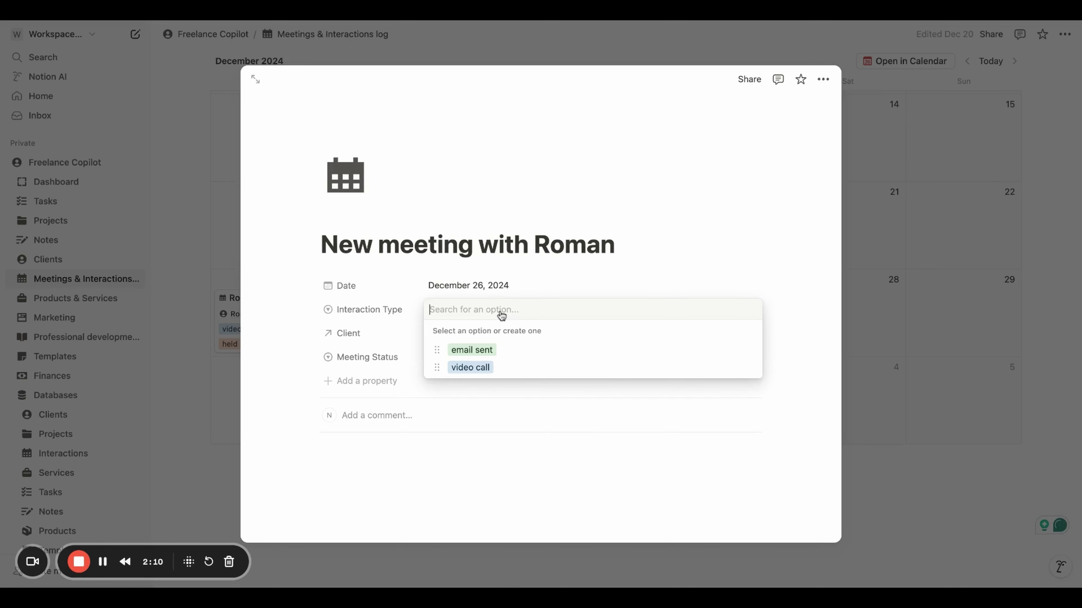
{"action": "left_click", "coordinate": [481, 368]}
{"action": "left_click", "coordinate": [467, 337]}
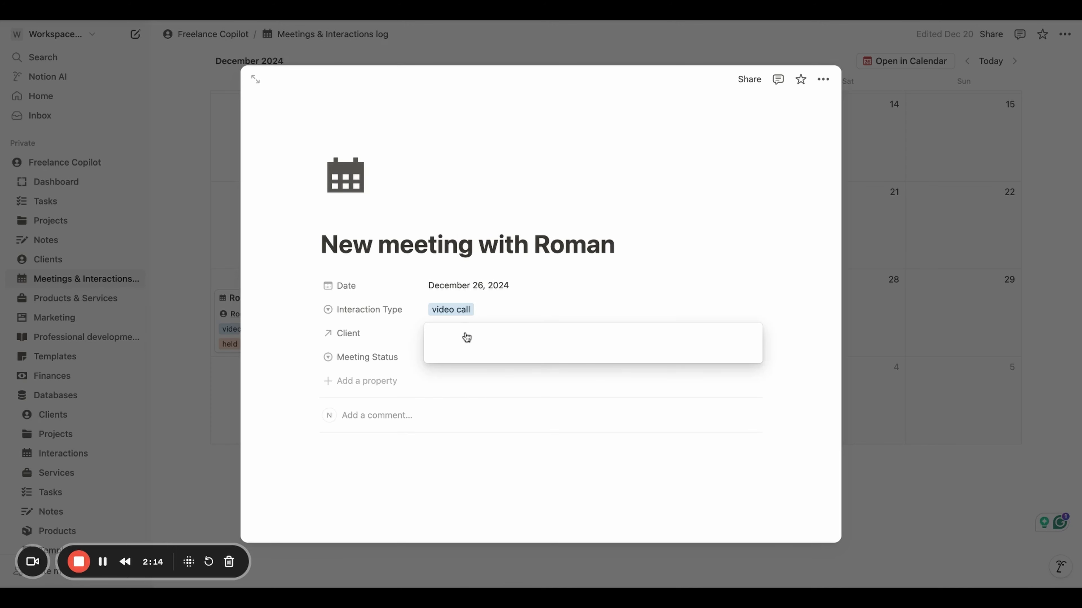
{"action": "type", "text": "ed"}
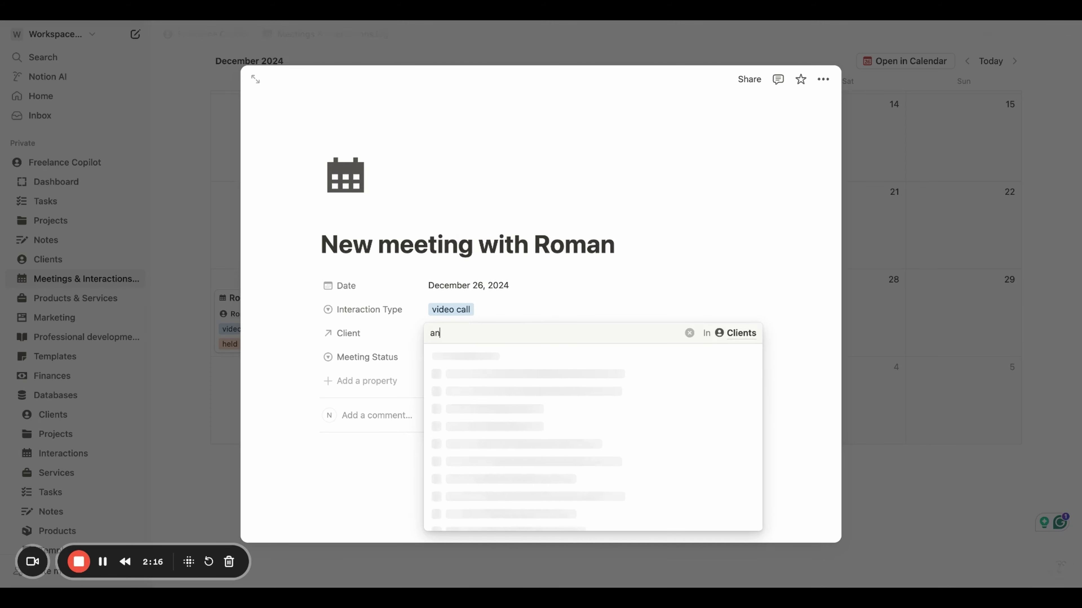
{"action": "key", "text": "BackSpace"}
{"action": "key", "text": "BackSpace"}
{"action": "type", "text": "roma"}
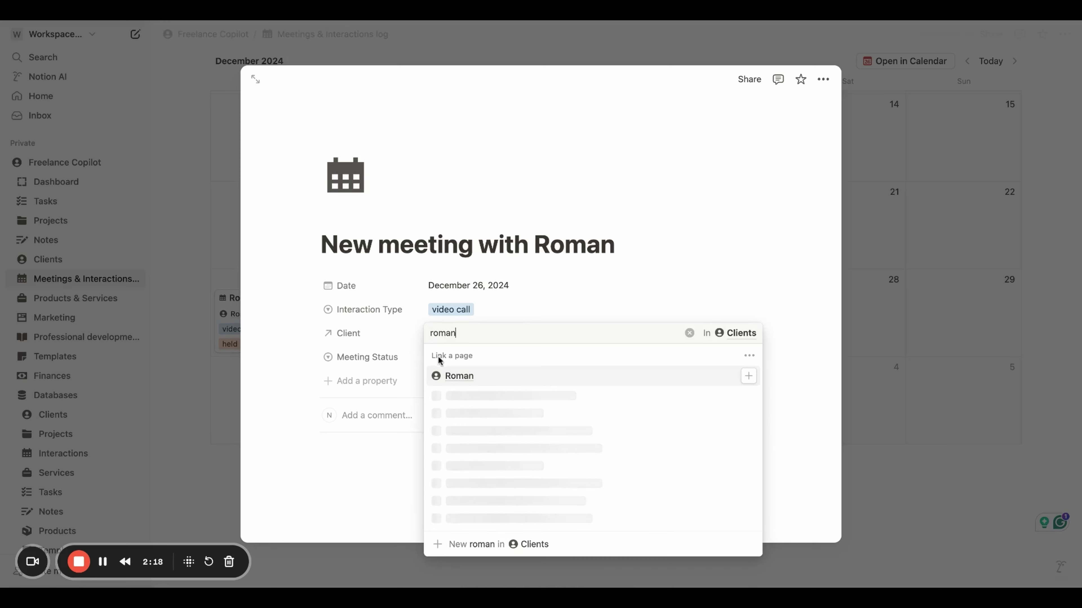
{"action": "left_click", "coordinate": [452, 376]}
Step: Set the new meeting's status to scheduled and close its record
{"action": "left_click", "coordinate": [449, 362]}
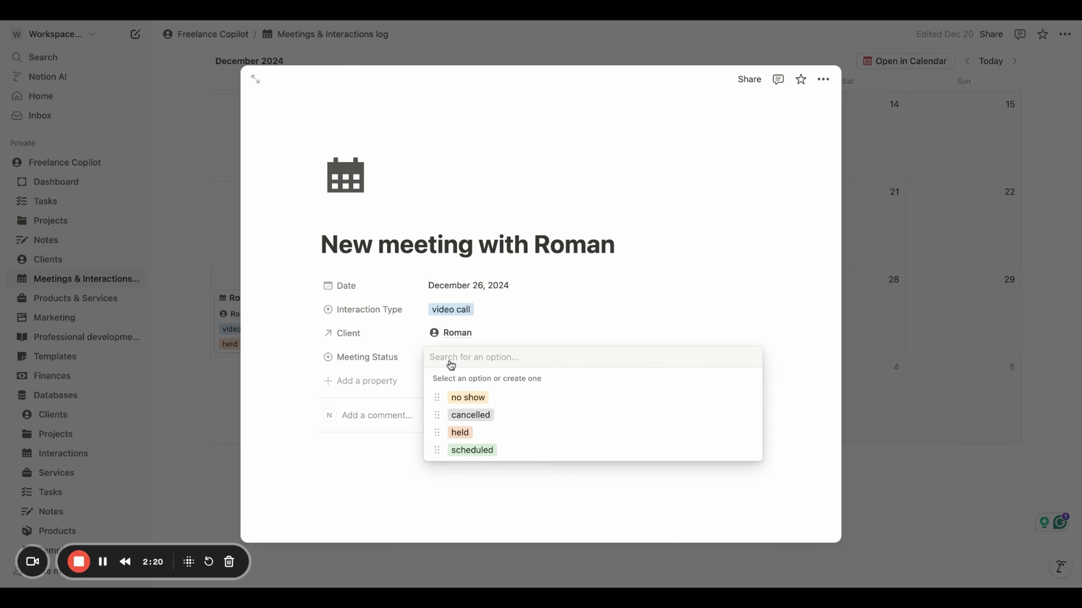
{"action": "left_click", "coordinate": [480, 451]}
{"action": "left_click", "coordinate": [884, 356]}
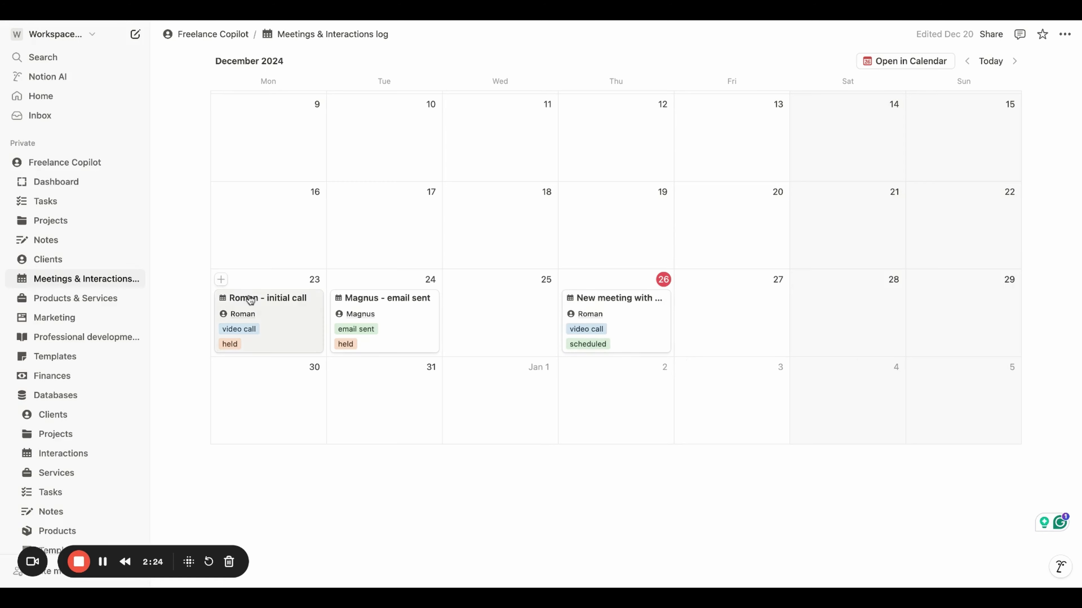
Step: Open the Products & Services page, review both sections, and view and close the Course on Notion product
{"action": "left_click", "coordinate": [83, 300]}
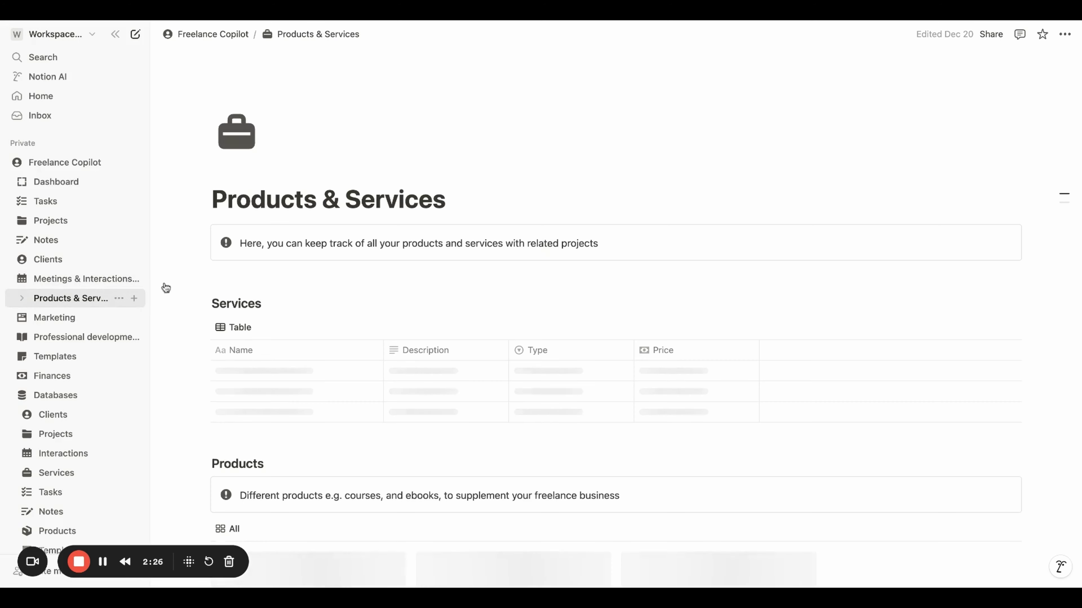
{"action": "scroll", "coordinate": [658, 257], "scroll_direction": "down", "scroll_amount": 5}
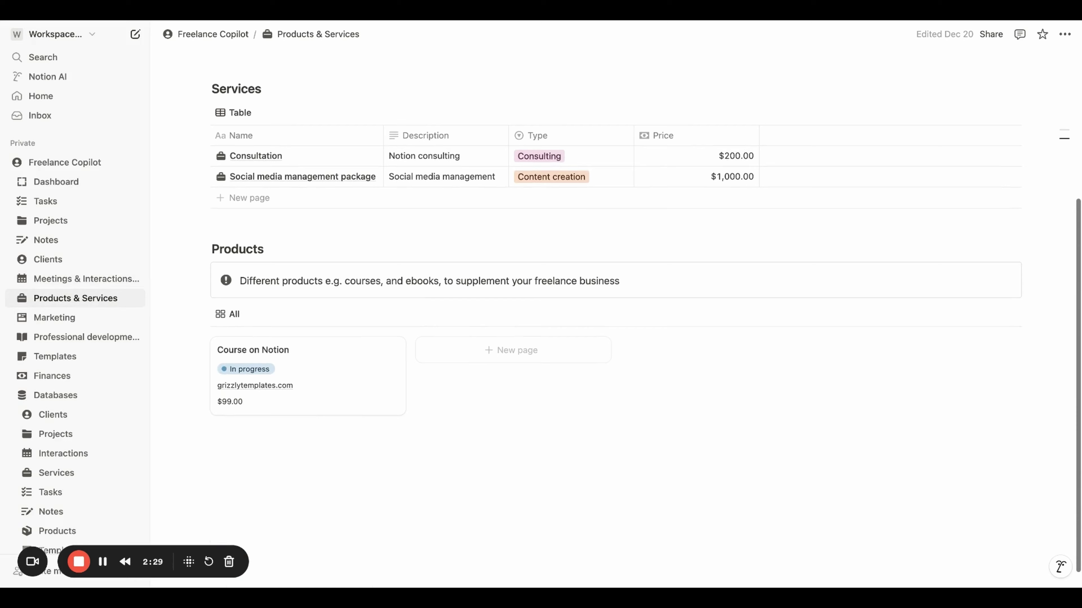
{"action": "left_click", "coordinate": [369, 382]}
{"action": "left_click", "coordinate": [886, 327]}
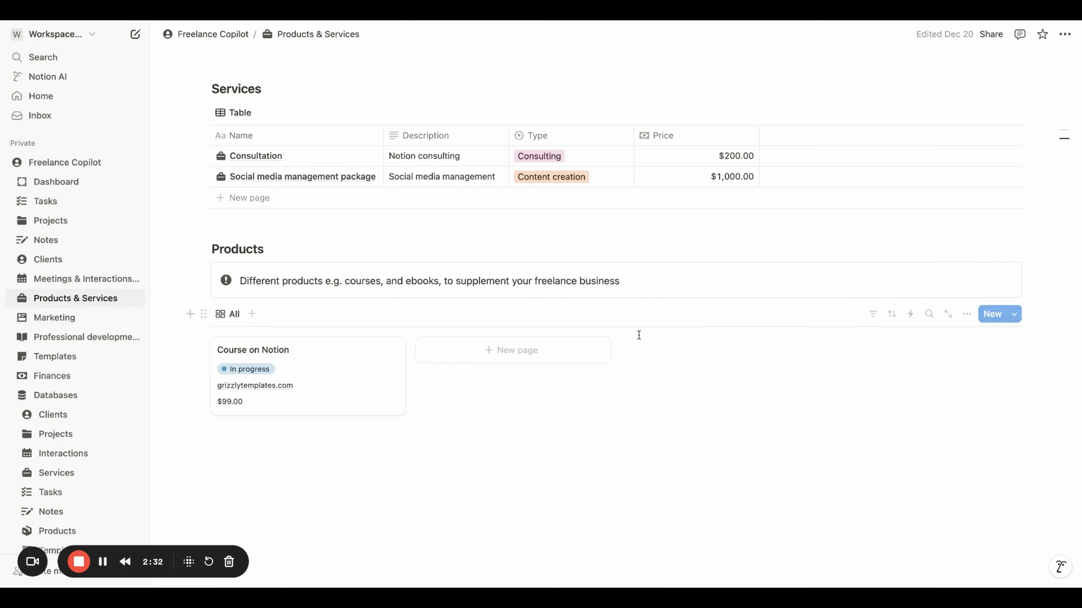
Step: Open the Marketing page and look through the draft, scheduled and published posts
{"action": "left_click", "coordinate": [71, 317]}
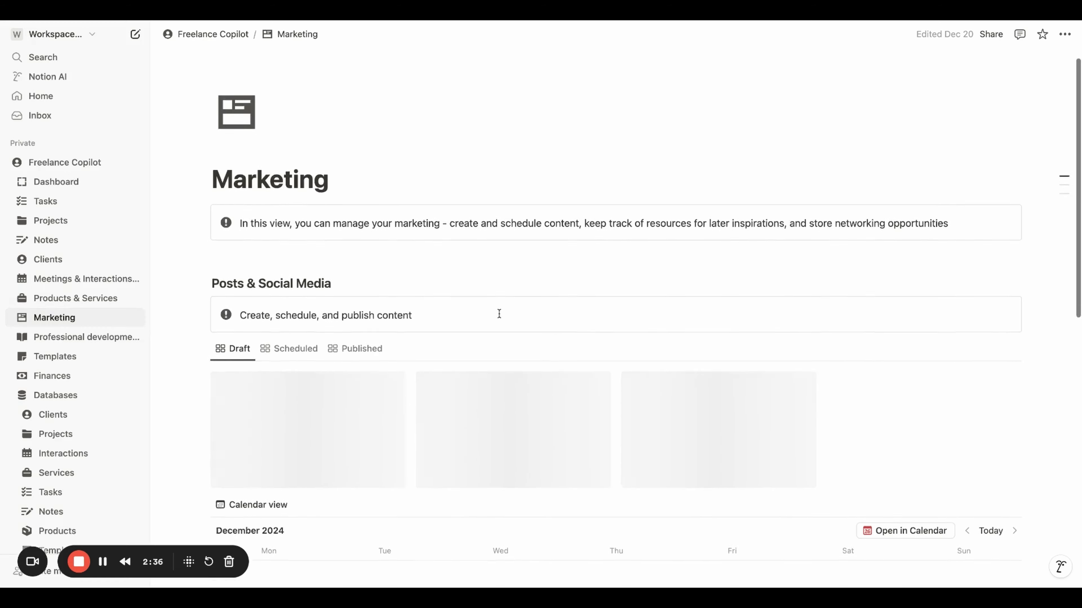
{"action": "scroll", "coordinate": [498, 314], "scroll_direction": "down", "scroll_amount": 2}
{"action": "scroll", "coordinate": [499, 313], "scroll_direction": "down", "scroll_amount": 3}
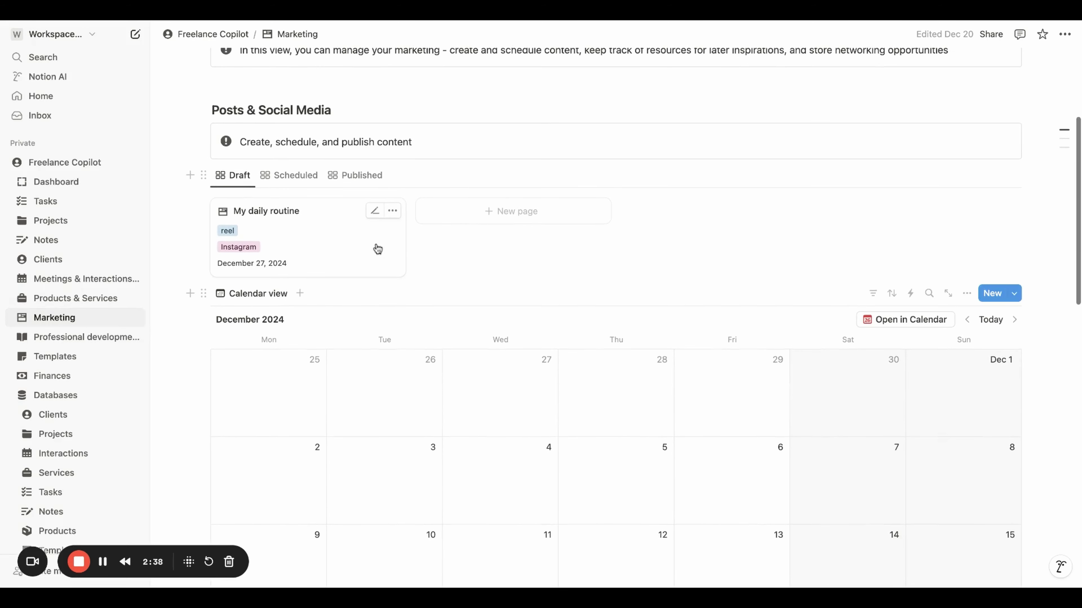
{"action": "left_click", "coordinate": [298, 183]}
{"action": "left_click", "coordinate": [353, 179]}
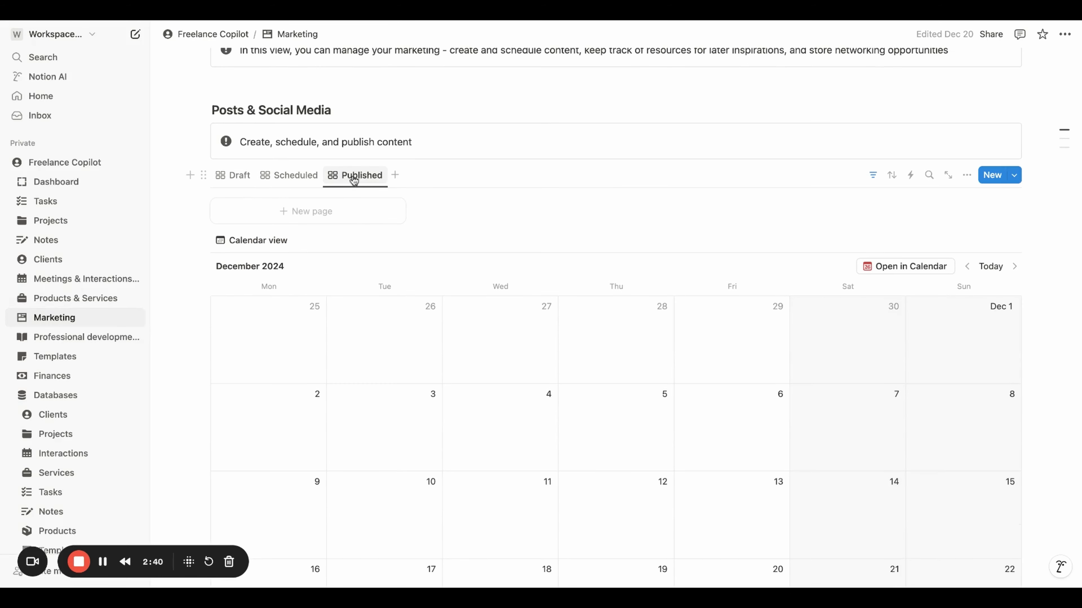
Step: Among the scheduled posts, change the status of "How to do XYZ" to Published and close the record
{"action": "left_click", "coordinate": [305, 185]}
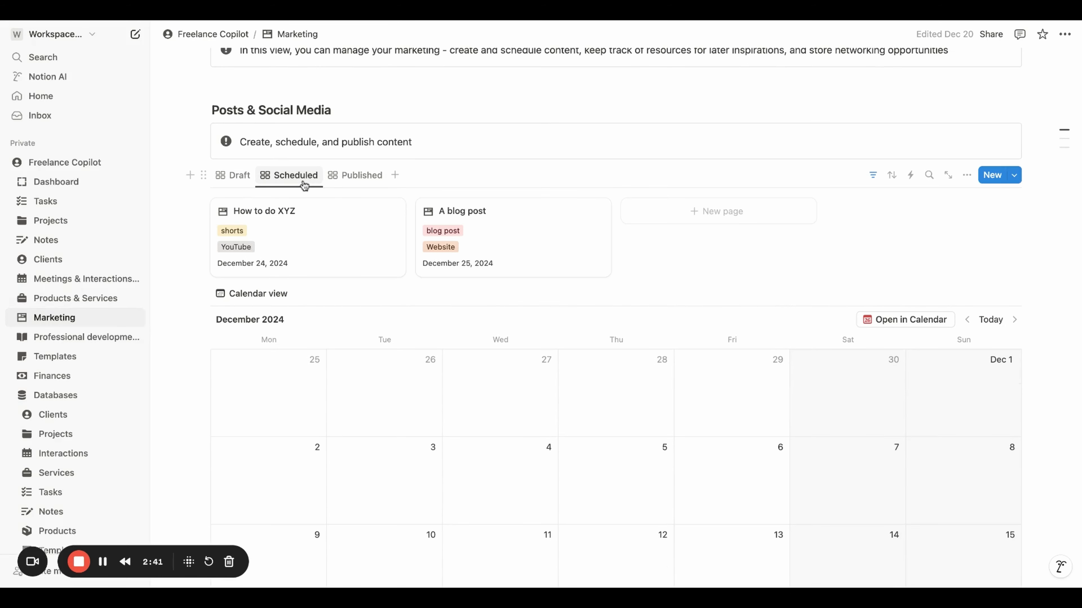
{"action": "left_click", "coordinate": [290, 233]}
{"action": "left_click", "coordinate": [475, 333]}
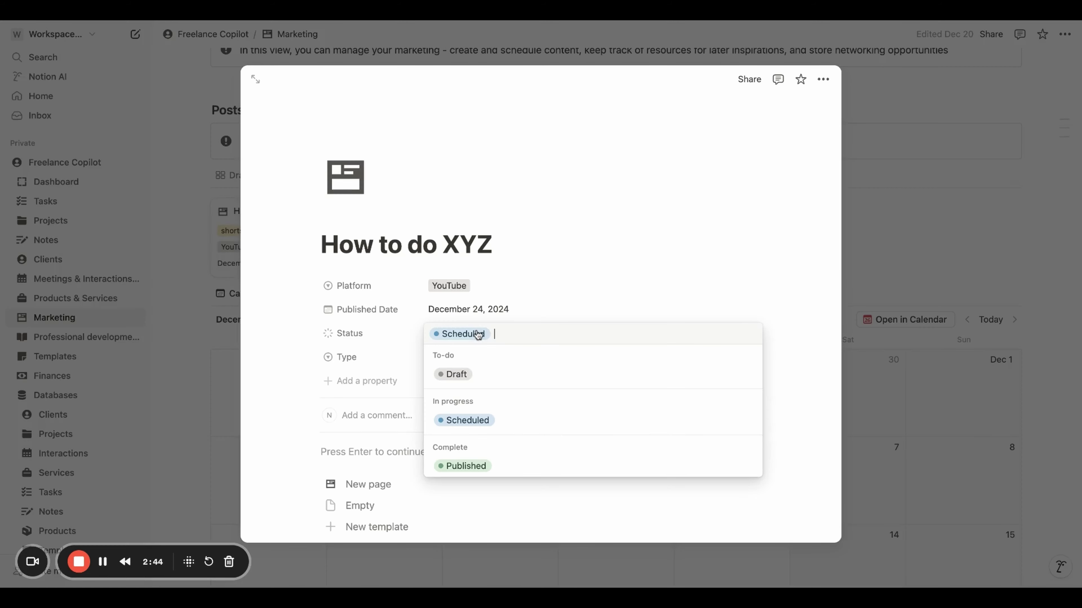
{"action": "left_click", "coordinate": [471, 466]}
{"action": "left_click", "coordinate": [913, 336]}
Step: Examine the December 2024 content calendar and the Inspirations and Networking sections of the Marketing page
{"action": "scroll", "coordinate": [913, 336], "scroll_direction": "down", "scroll_amount": 6}
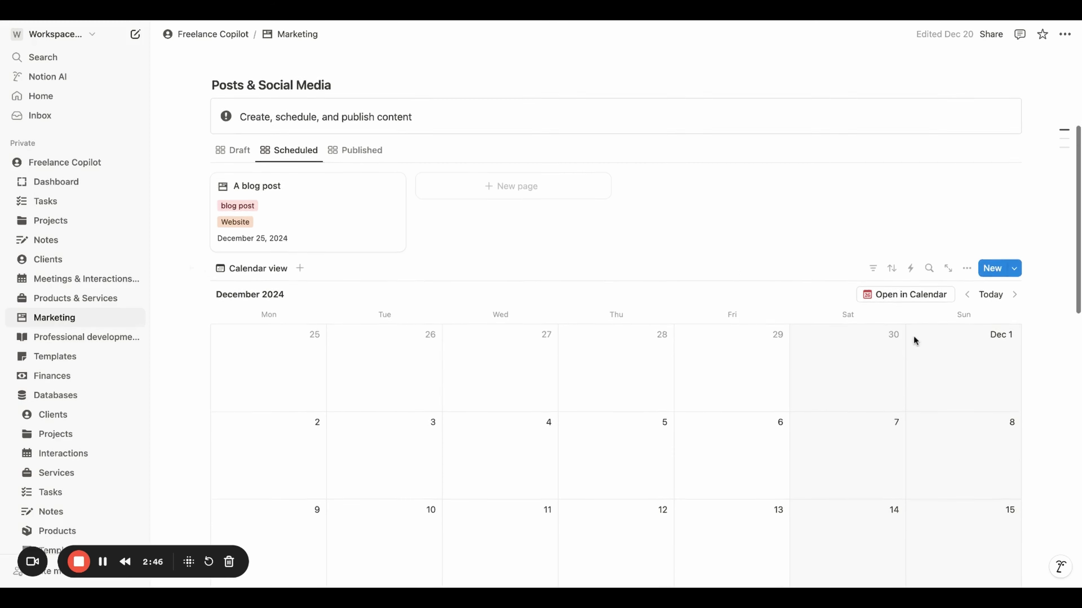
{"action": "scroll", "coordinate": [913, 336], "scroll_direction": "down", "scroll_amount": 3}
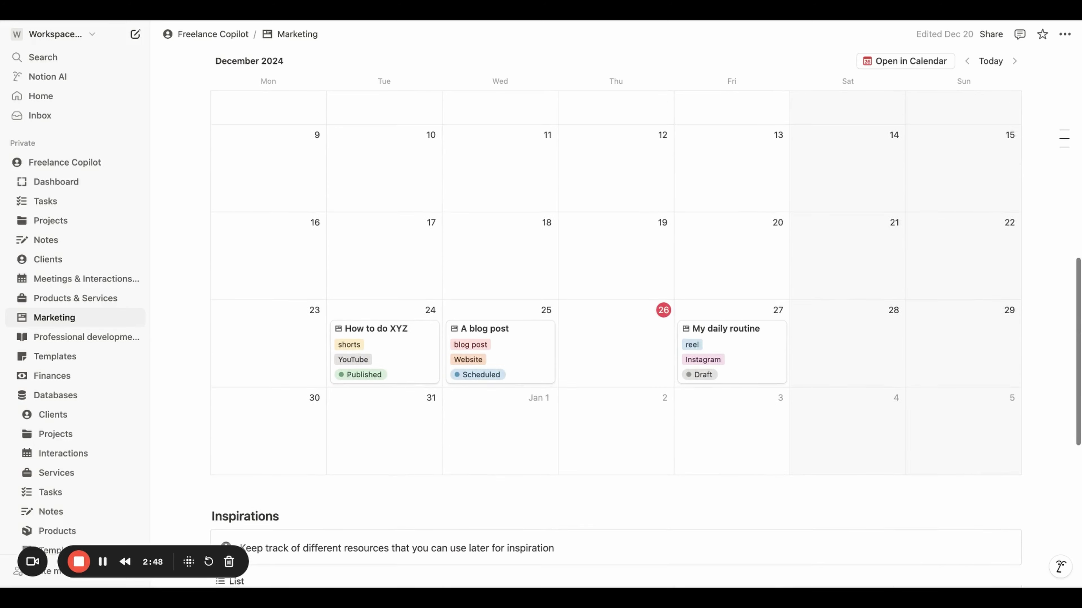
{"action": "scroll", "coordinate": [615, 299], "scroll_direction": "down", "scroll_amount": 6}
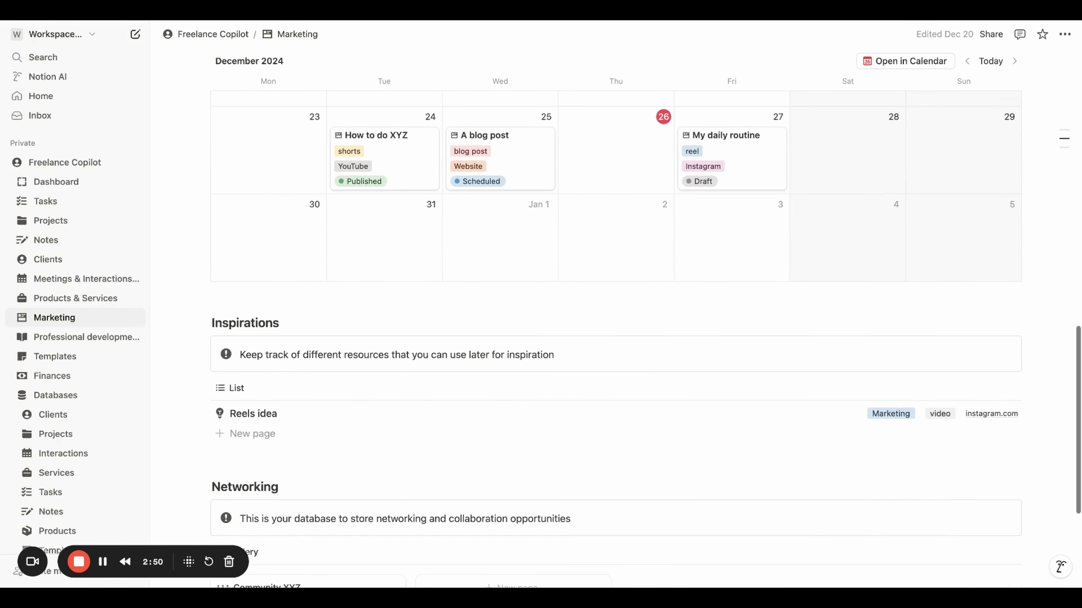
{"action": "scroll", "coordinate": [616, 299], "scroll_direction": "down", "scroll_amount": 2}
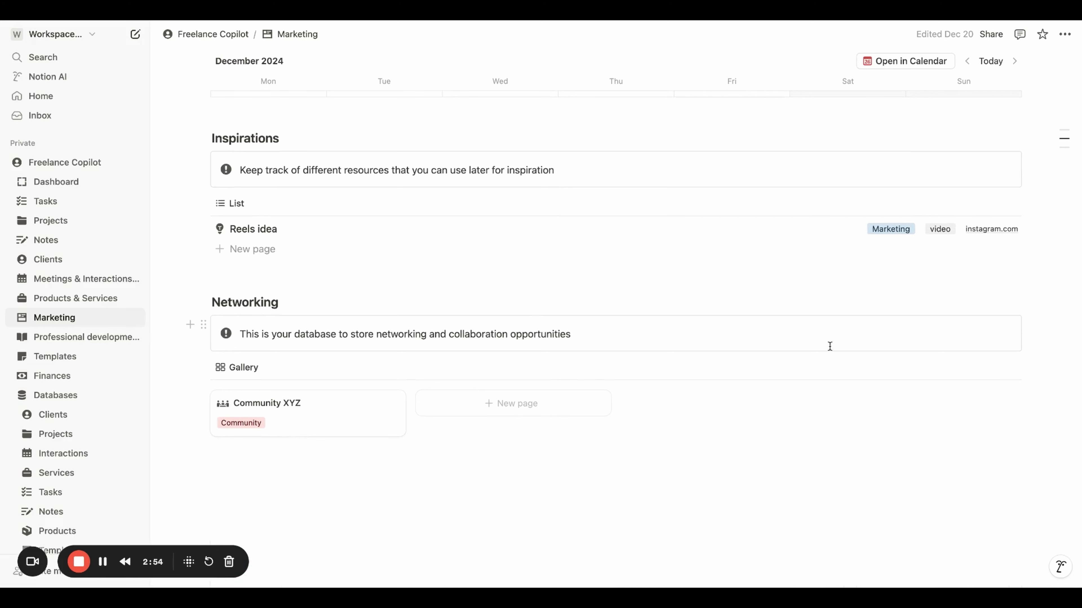
Step: Open the Professional development & education page and toggle the Design skills area's Archived checkbox on and back off
{"action": "left_click", "coordinate": [93, 339]}
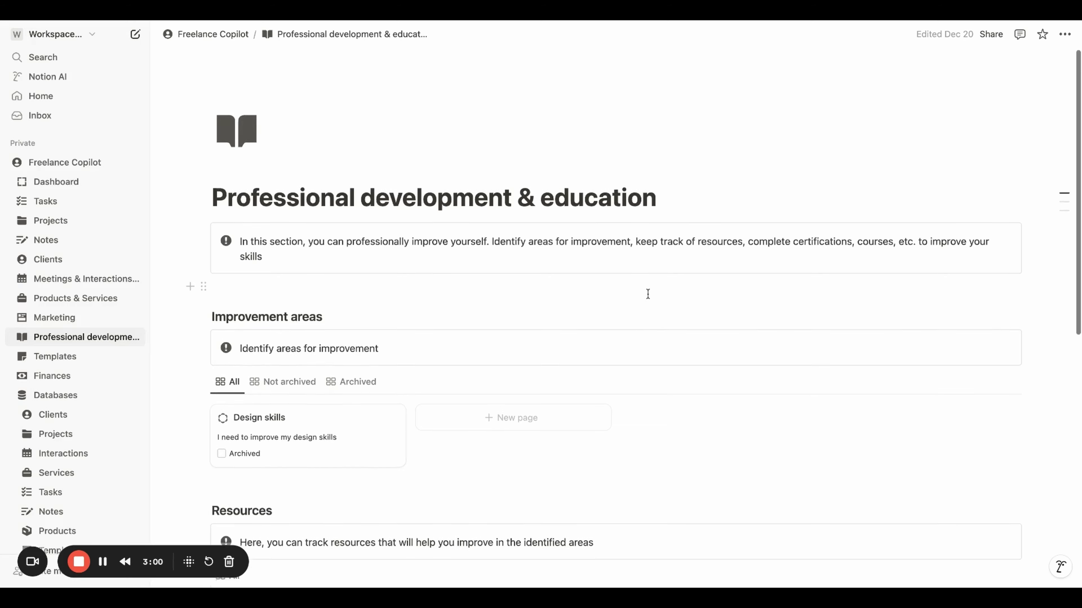
{"action": "scroll", "coordinate": [648, 294], "scroll_direction": "down", "scroll_amount": 3}
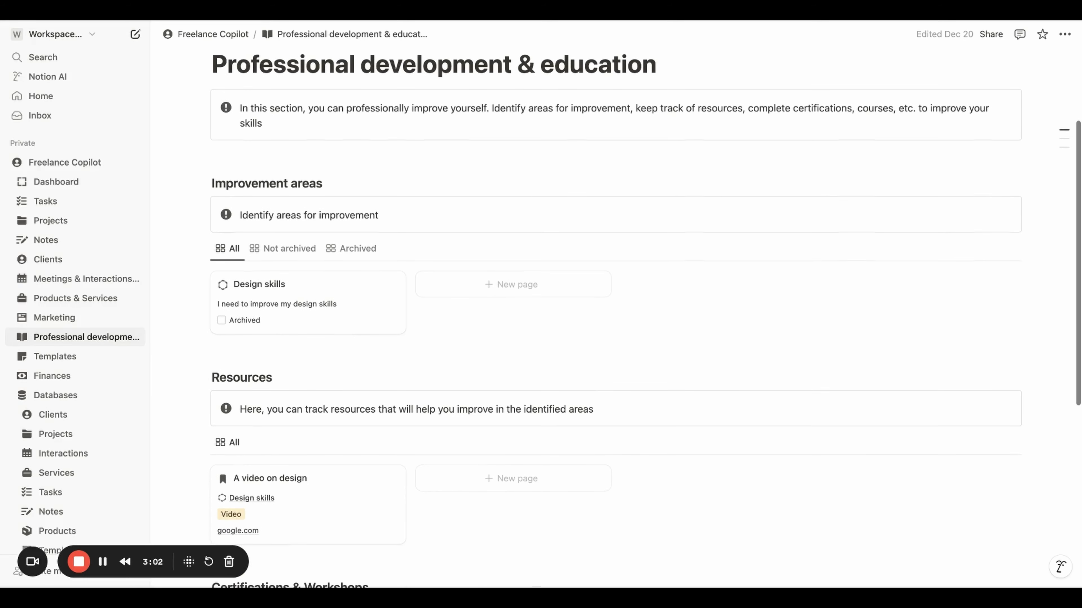
{"action": "left_click", "coordinate": [372, 320]}
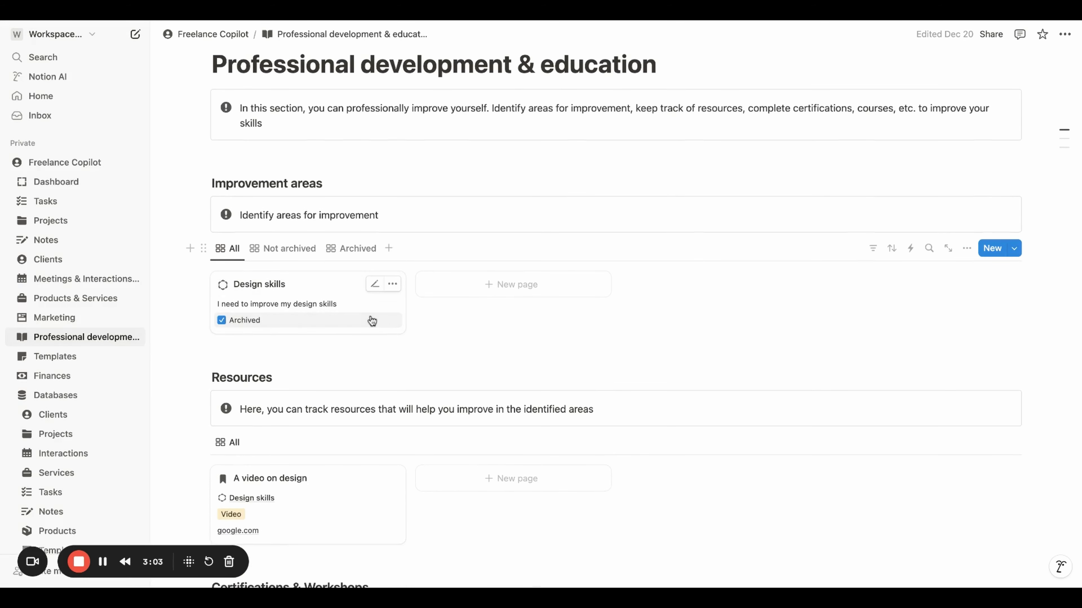
{"action": "left_click", "coordinate": [340, 322]}
Step: Review the resources and certifications linked to Design skills, close the record, and look over the same sections on the page
{"action": "left_click", "coordinate": [337, 287]}
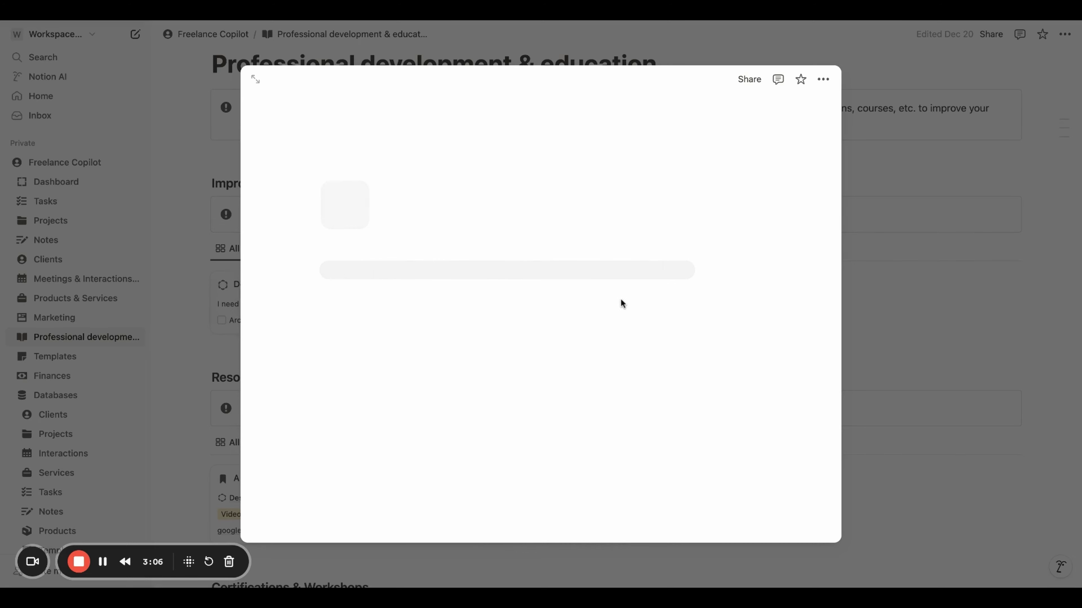
{"action": "scroll", "coordinate": [621, 304], "scroll_direction": "down", "scroll_amount": 3}
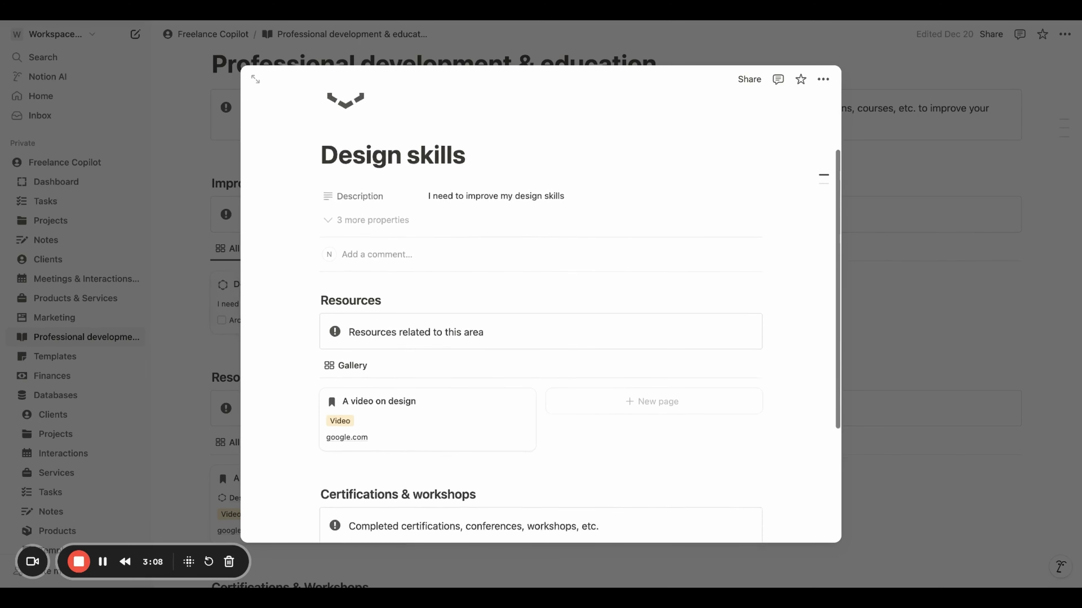
{"action": "scroll", "coordinate": [621, 299], "scroll_direction": "down", "scroll_amount": 5}
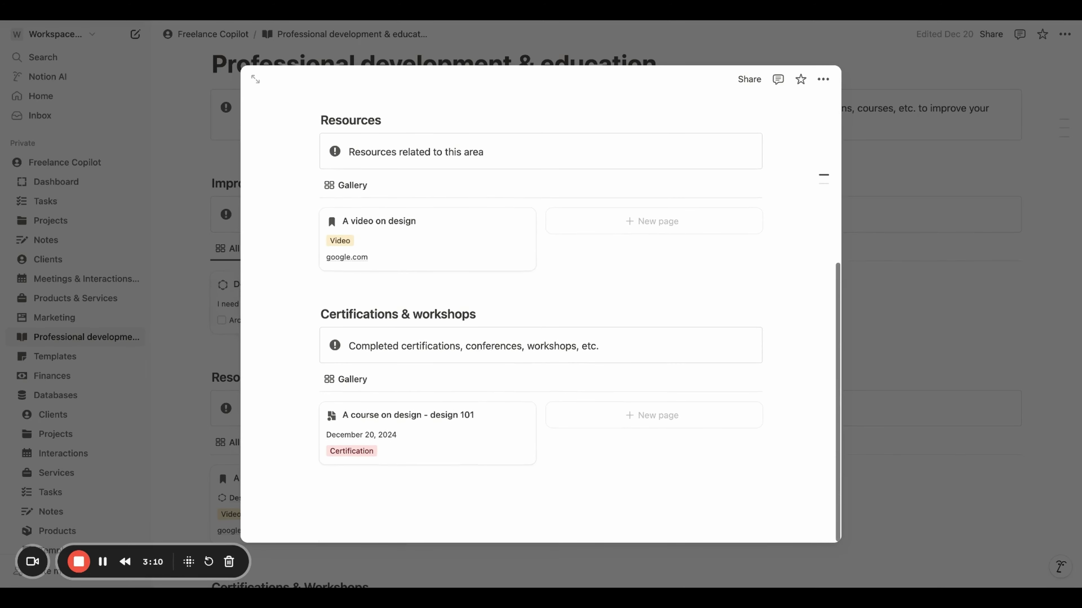
{"action": "left_click", "coordinate": [896, 316]}
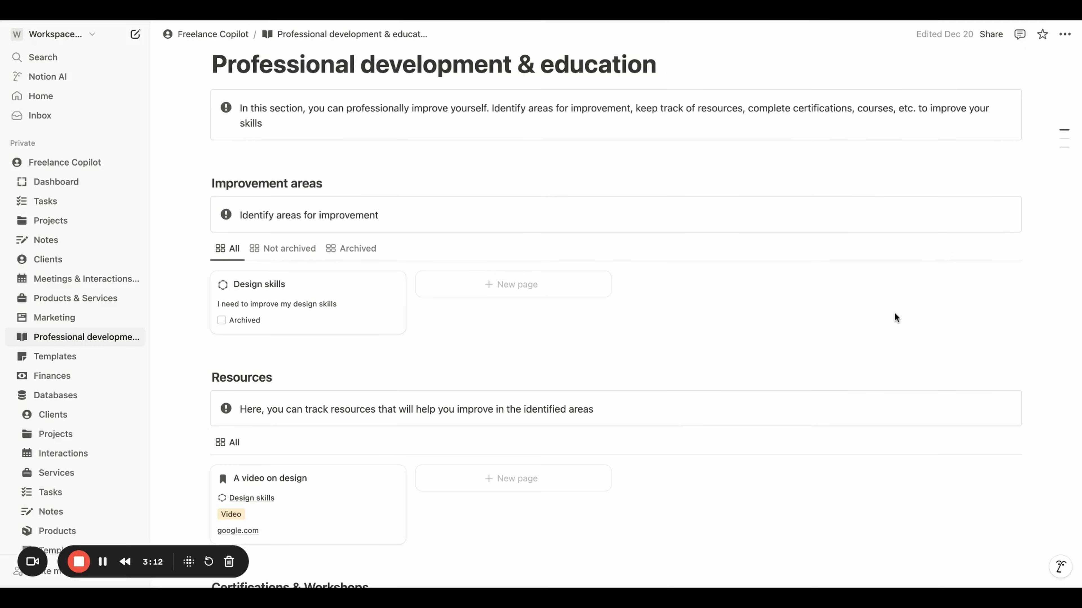
{"action": "scroll", "coordinate": [896, 317], "scroll_direction": "down", "scroll_amount": 5}
{"action": "scroll", "coordinate": [893, 314], "scroll_direction": "down", "scroll_amount": 3}
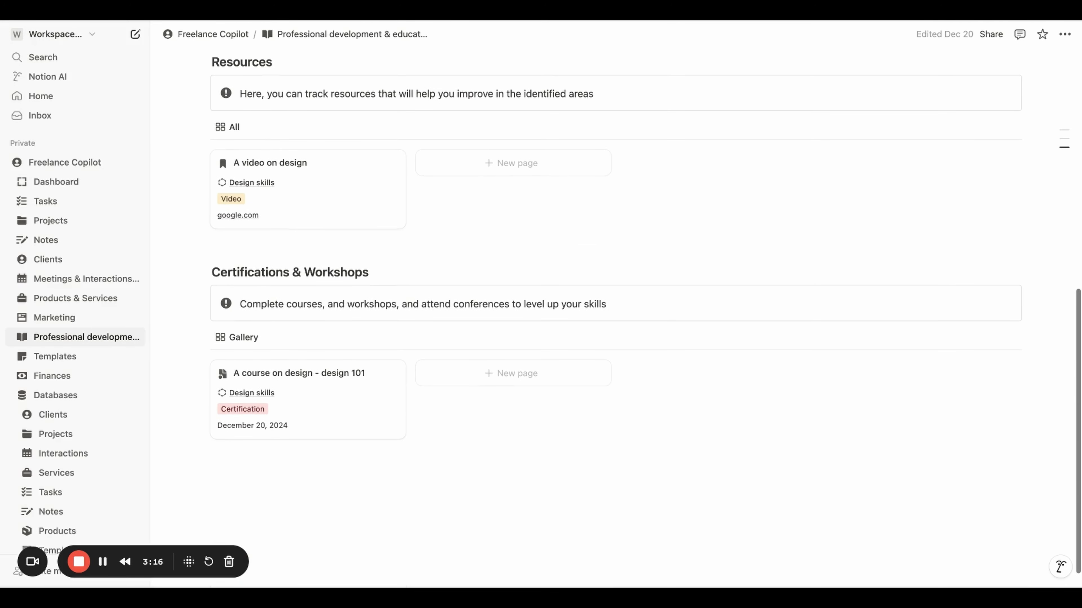
Step: Open the Templates page and view the Welcome email template
{"action": "left_click", "coordinate": [83, 358]}
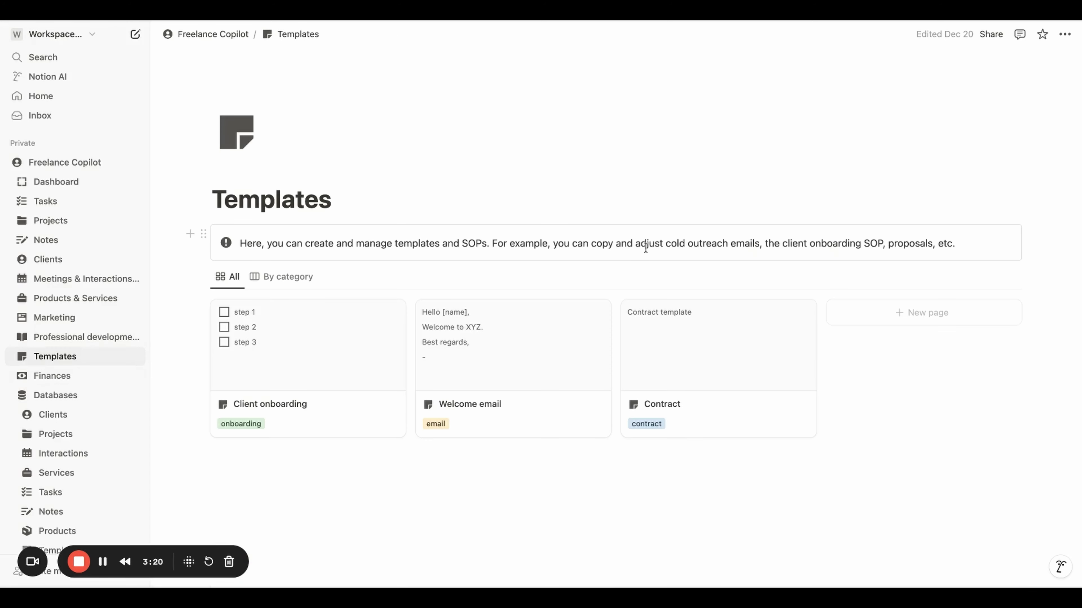
{"action": "scroll", "coordinate": [645, 248], "scroll_direction": "down", "scroll_amount": 1}
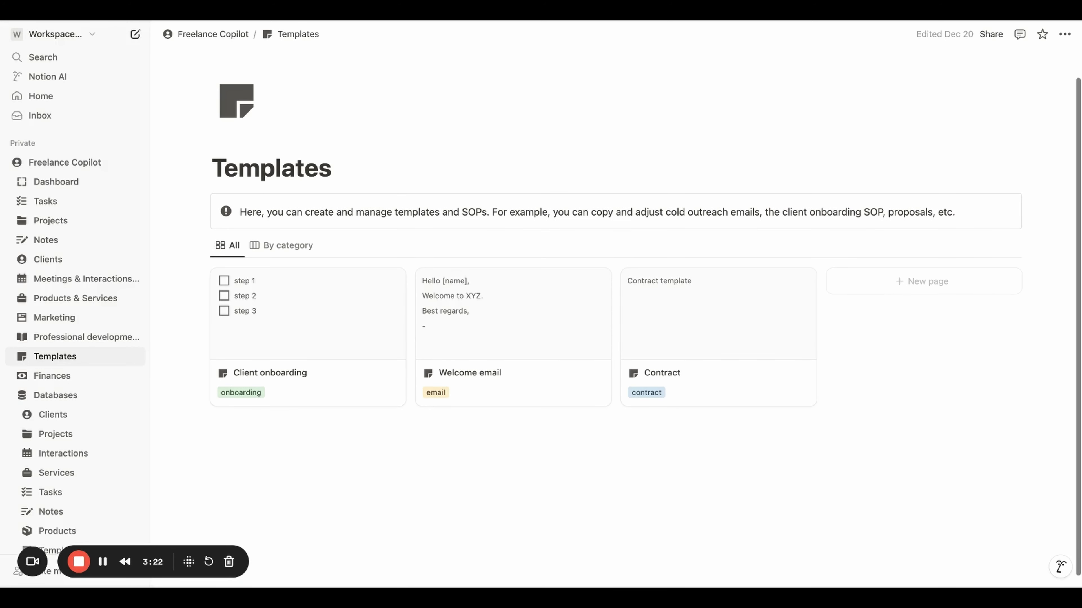
{"action": "left_click", "coordinate": [561, 351]}
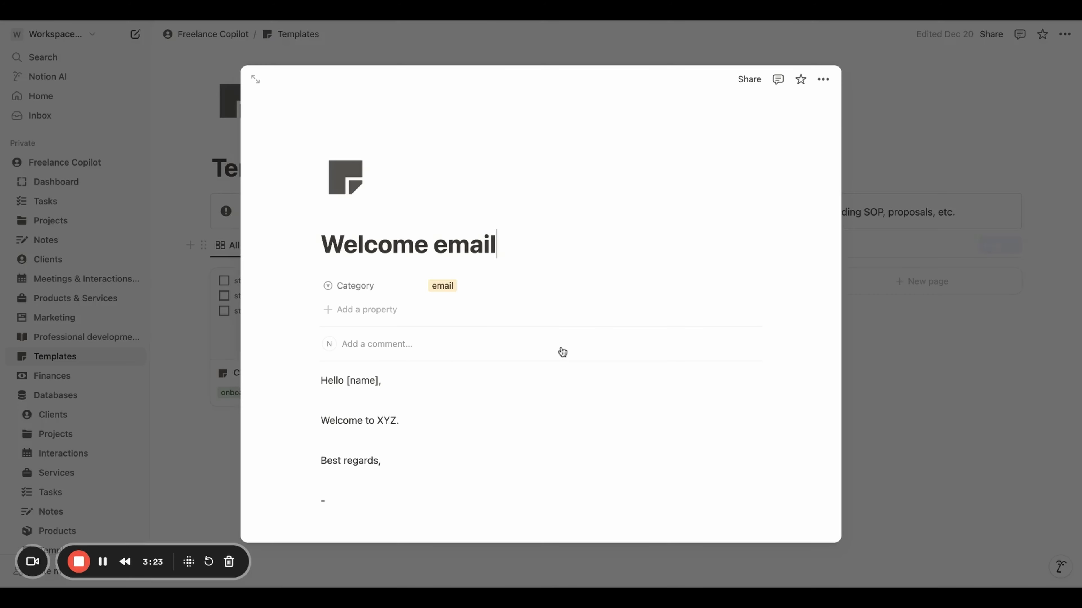
Step: View the Client onboarding template in place of the Welcome email, close it, and show the templates grouped by category
{"action": "left_click", "coordinate": [904, 342]}
{"action": "left_click", "coordinate": [310, 302]}
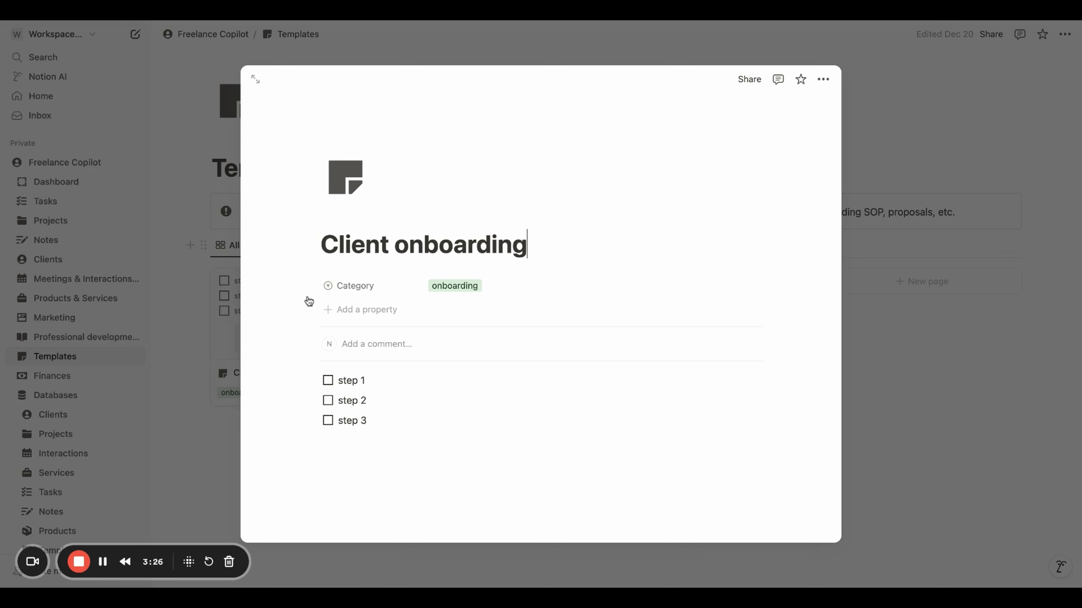
{"action": "left_click", "coordinate": [230, 320]}
{"action": "left_click", "coordinate": [282, 246]}
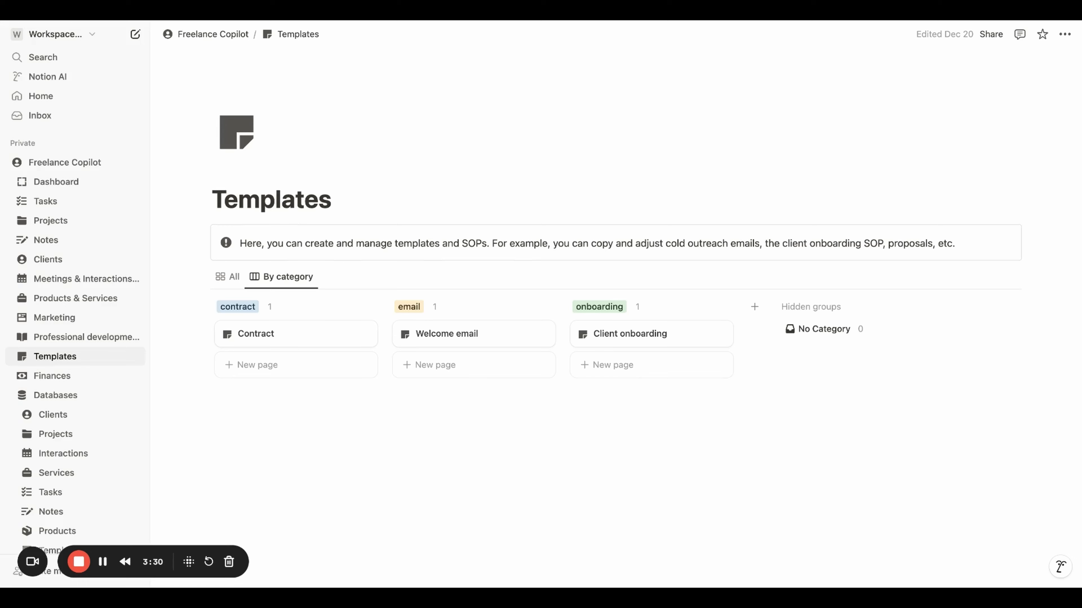
Step: Open the Finances page and view the Income table grouped by month and by project
{"action": "left_click", "coordinate": [84, 377]}
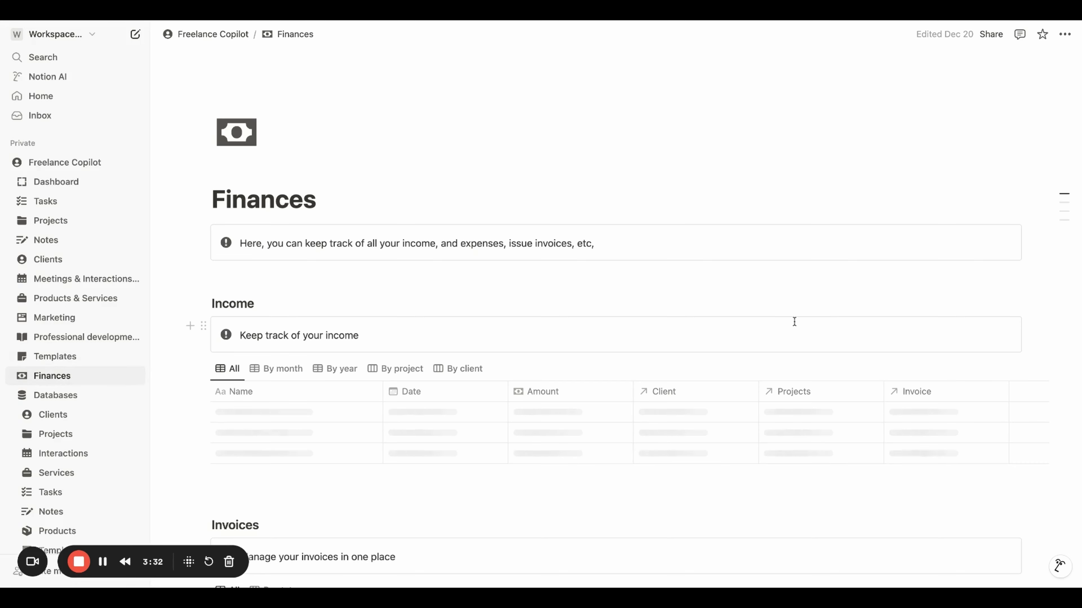
{"action": "scroll", "coordinate": [794, 319], "scroll_direction": "down", "scroll_amount": 3}
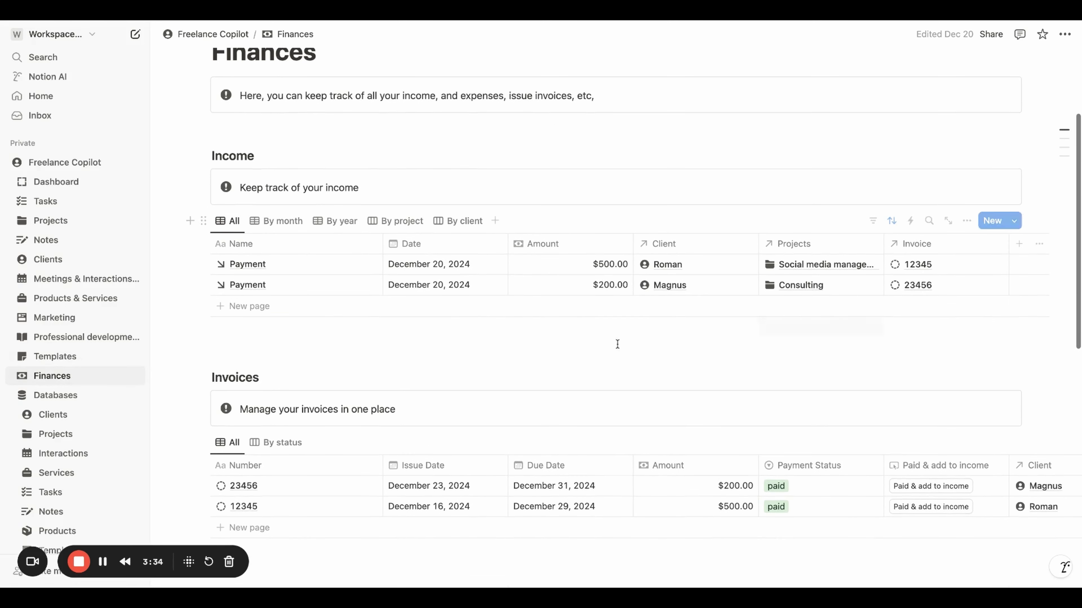
{"action": "left_click", "coordinate": [294, 224]}
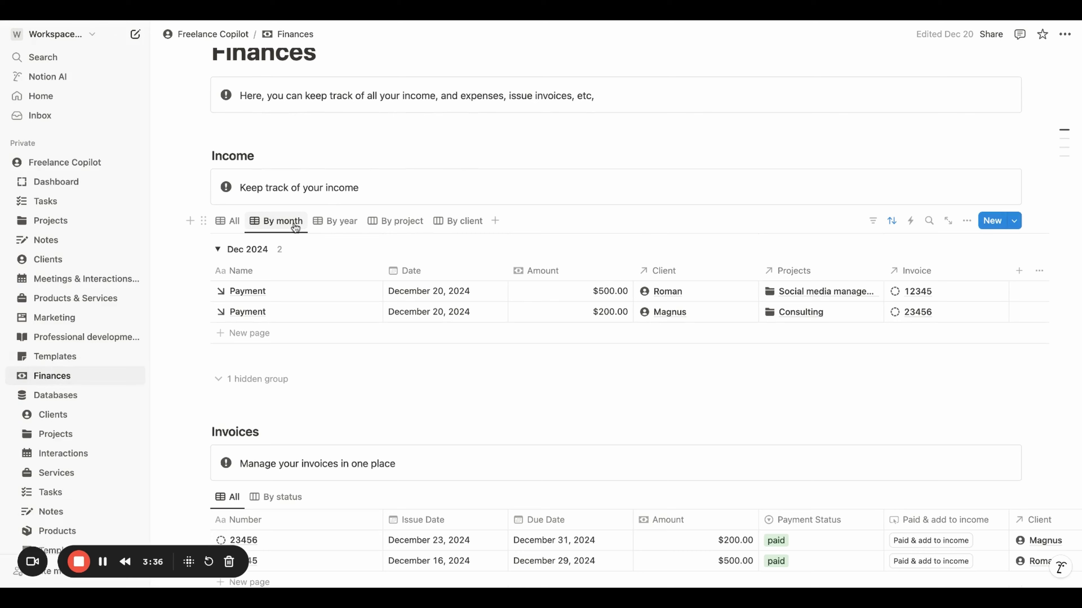
{"action": "left_click", "coordinate": [414, 230]}
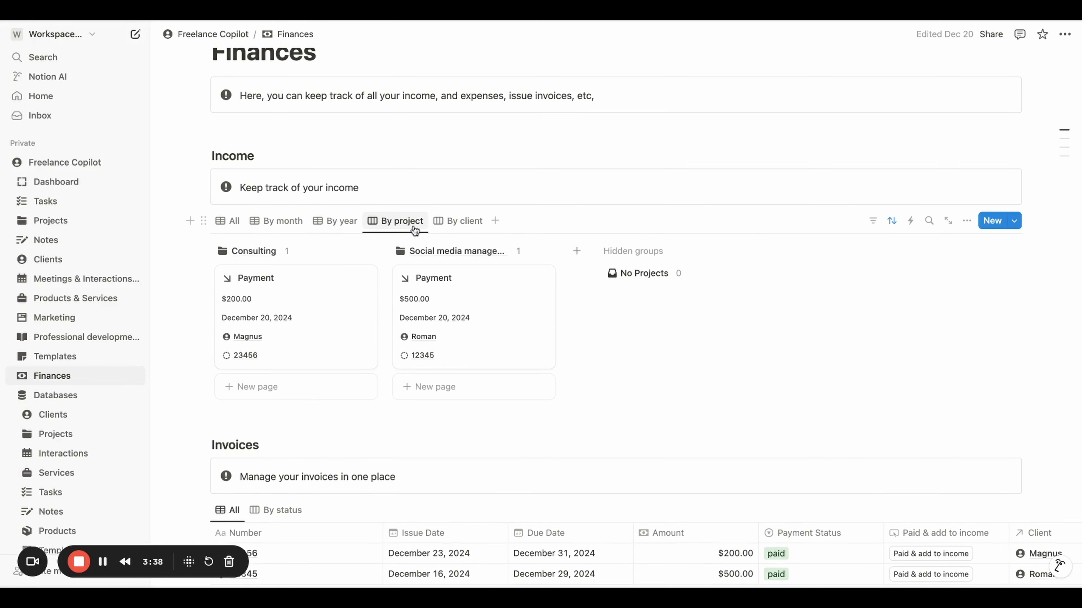
Step: View the Invoices table grouped by status, and return it to the view of all invoices
{"action": "scroll", "coordinate": [414, 230], "scroll_direction": "down", "scroll_amount": 5}
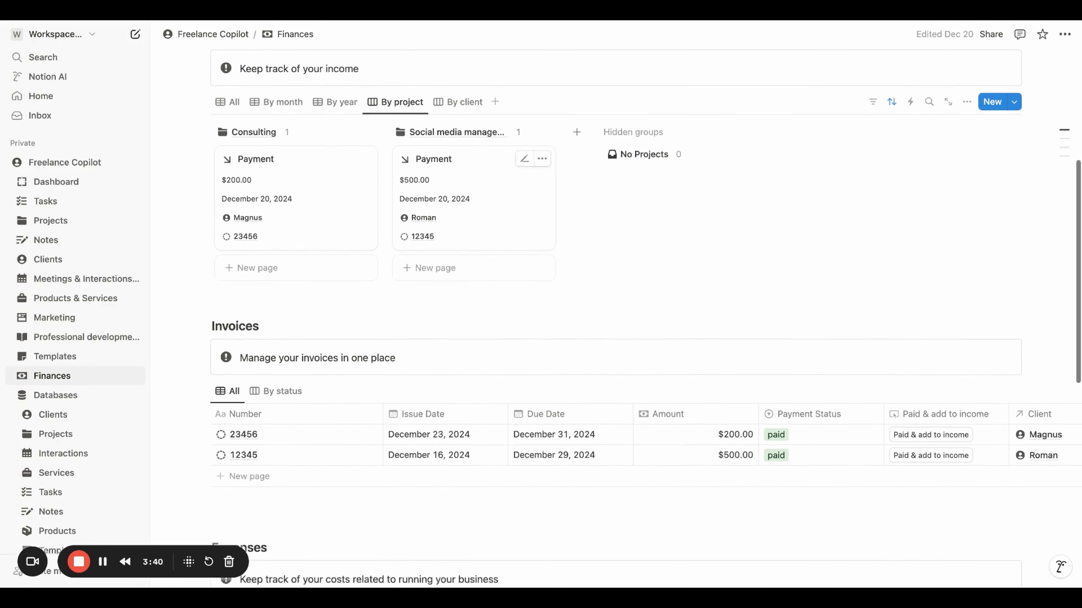
{"action": "scroll", "coordinate": [414, 230], "scroll_direction": "down", "scroll_amount": 4}
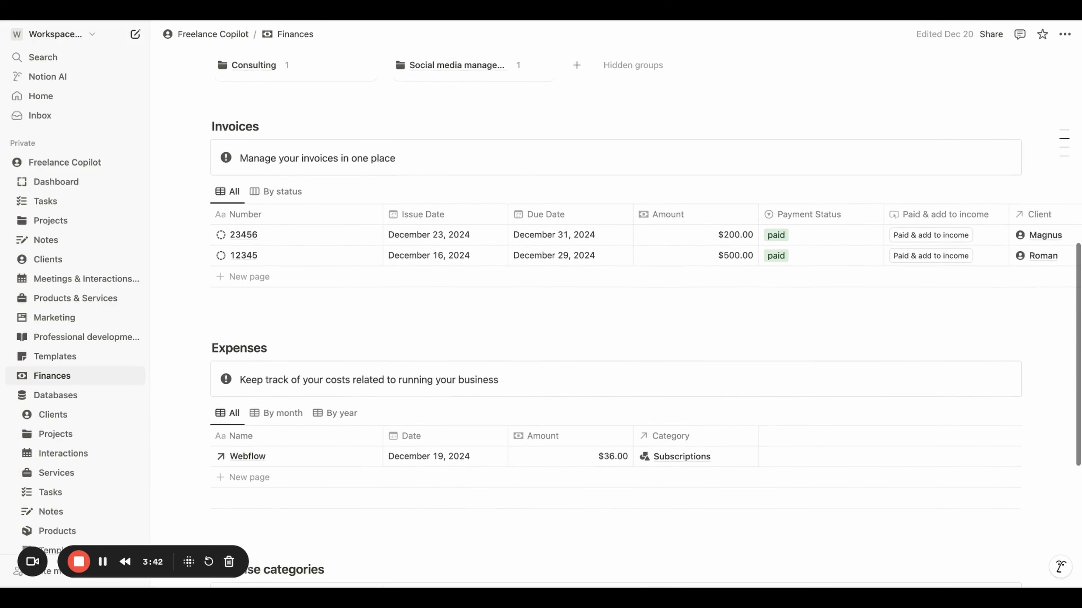
{"action": "left_click", "coordinate": [291, 189]}
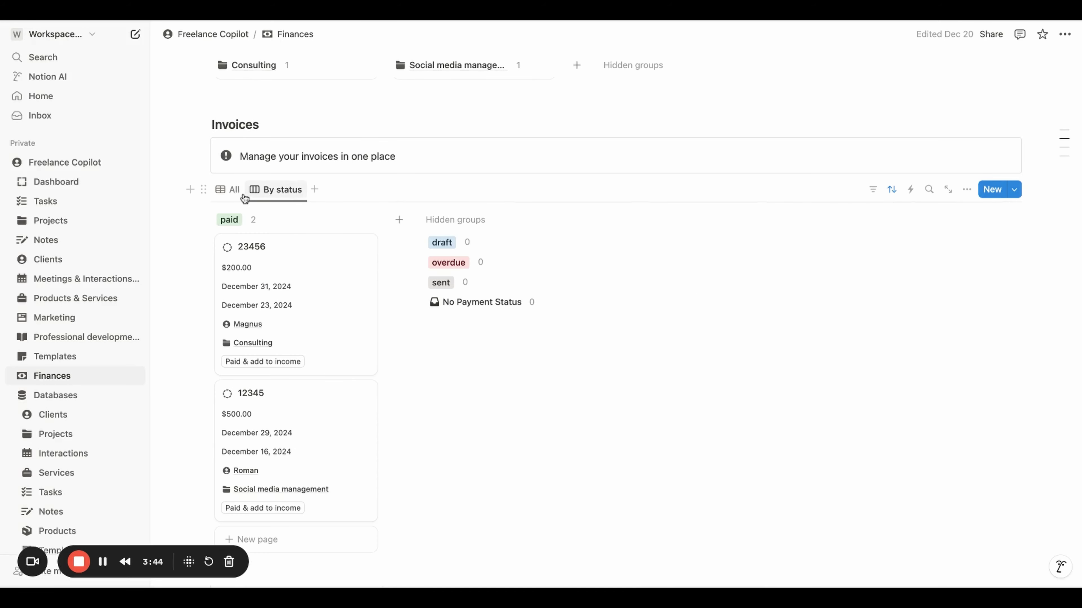
{"action": "left_click", "coordinate": [236, 196]}
Step: Show the Expenses table on the Finances page grouped by month
{"action": "scroll", "coordinate": [582, 255], "scroll_direction": "down", "scroll_amount": 4}
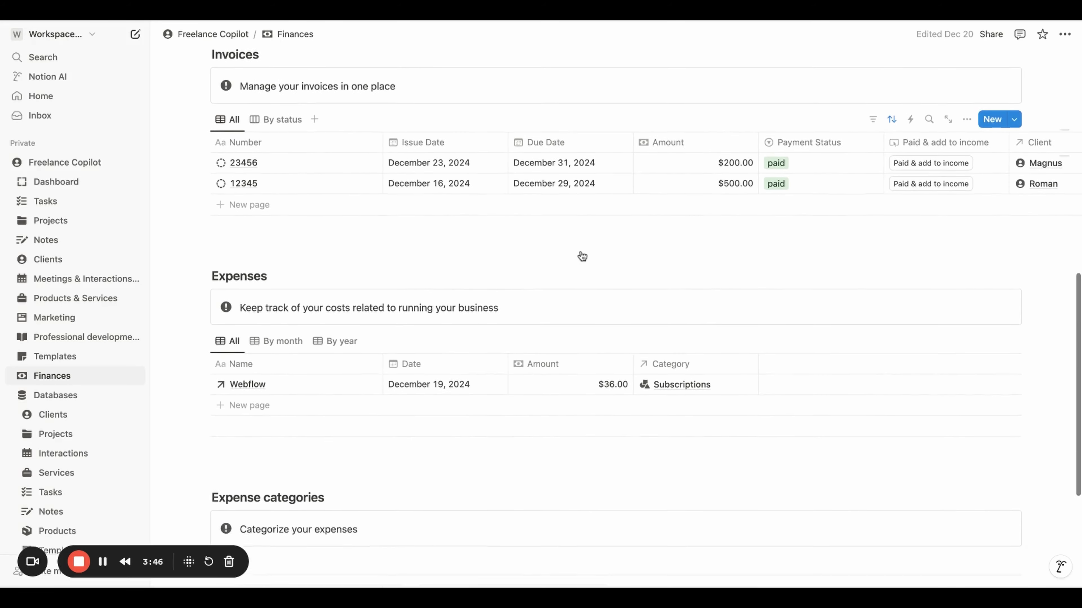
{"action": "scroll", "coordinate": [582, 256], "scroll_direction": "down", "scroll_amount": 1}
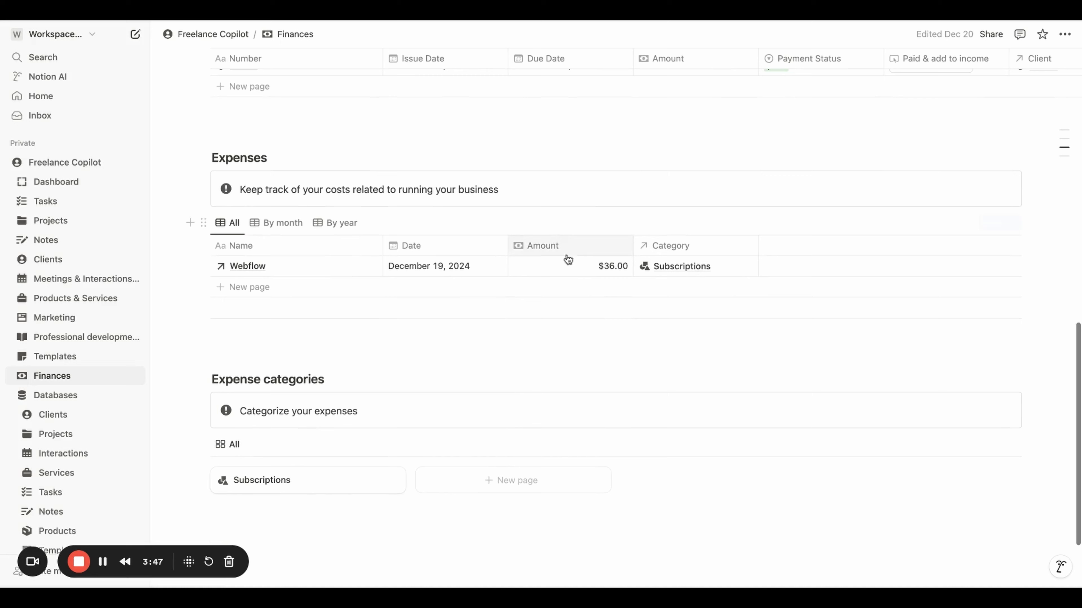
{"action": "left_click", "coordinate": [295, 226]}
Step: Open the Subscriptions expense category, review its linked expenses, and close the record
{"action": "scroll", "coordinate": [561, 364], "scroll_direction": "down", "scroll_amount": 3}
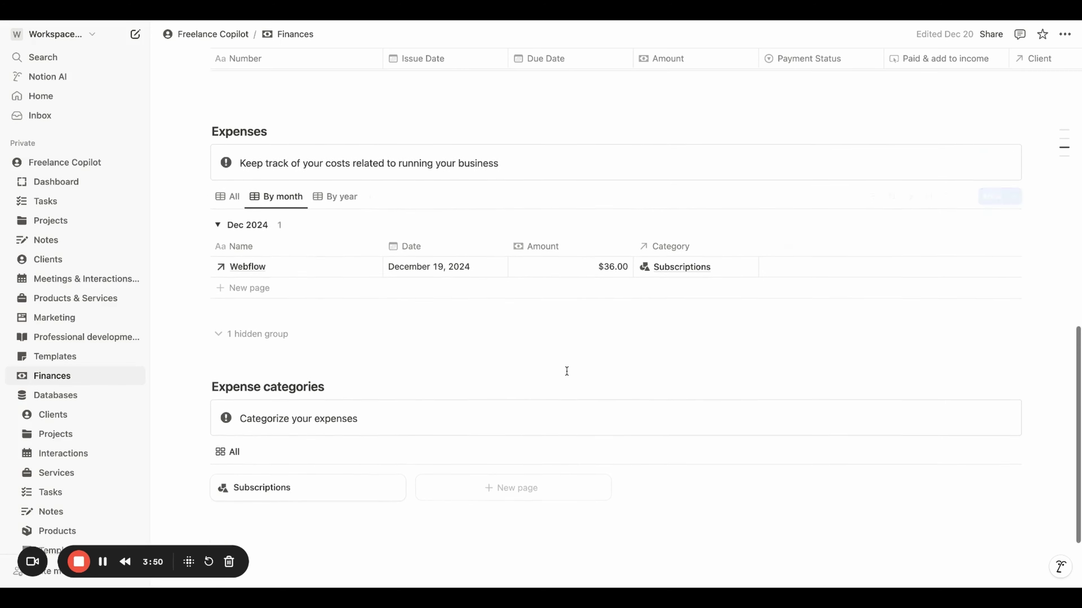
{"action": "left_click", "coordinate": [307, 389]}
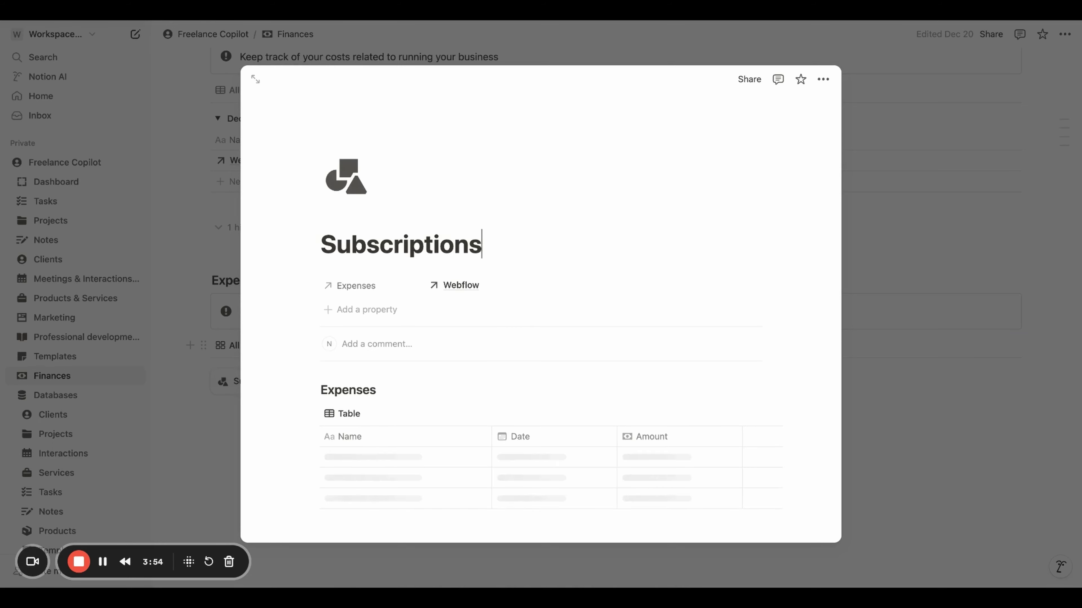
{"action": "scroll", "coordinate": [589, 400], "scroll_direction": "down", "scroll_amount": 1}
{"action": "scroll", "coordinate": [590, 401], "scroll_direction": "up", "scroll_amount": 1}
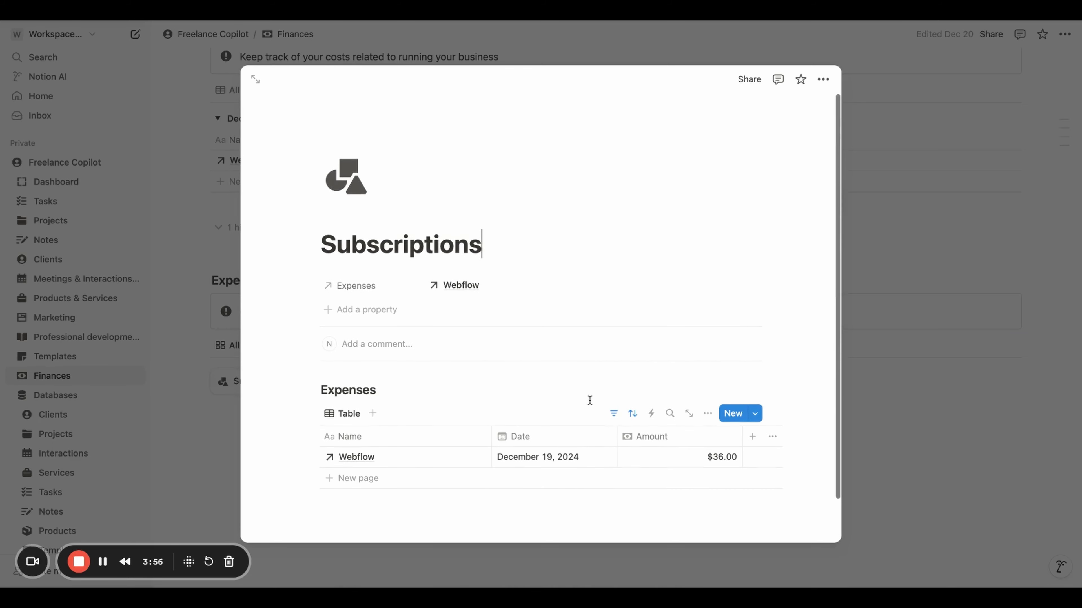
{"action": "left_click", "coordinate": [209, 330]}
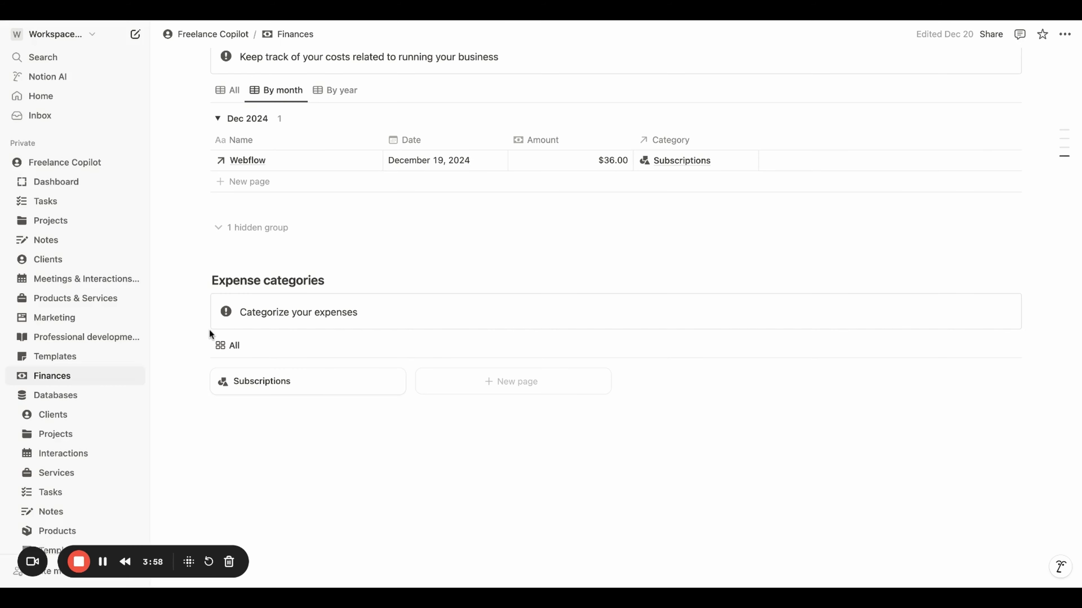